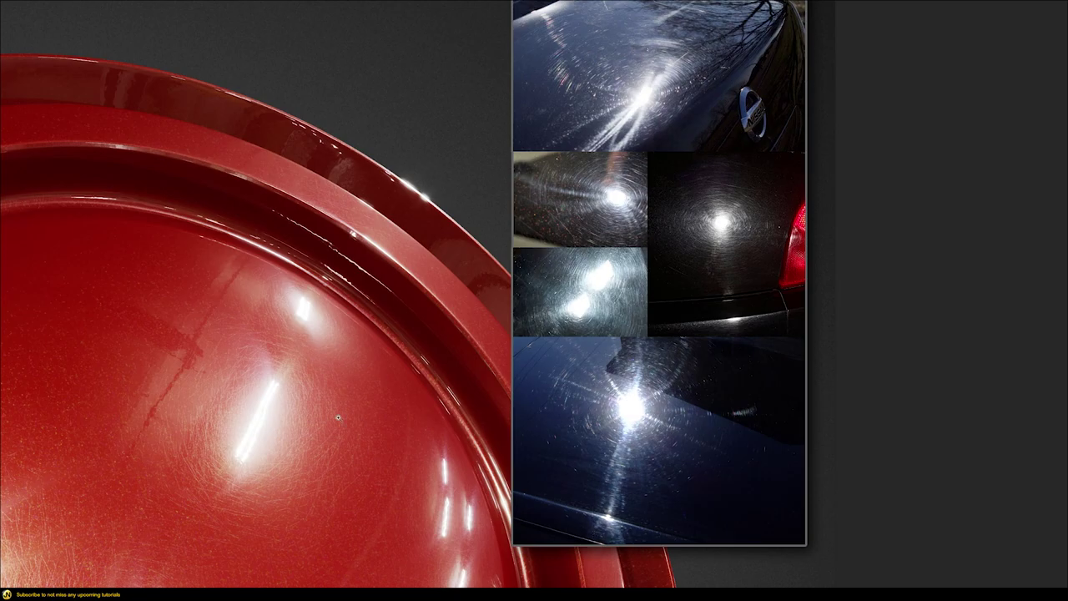
Examine the scratch highlights in the red paint render against the car paint reference photos.
drag(272, 469, 568, 246)
drag(361, 424, 439, 374)
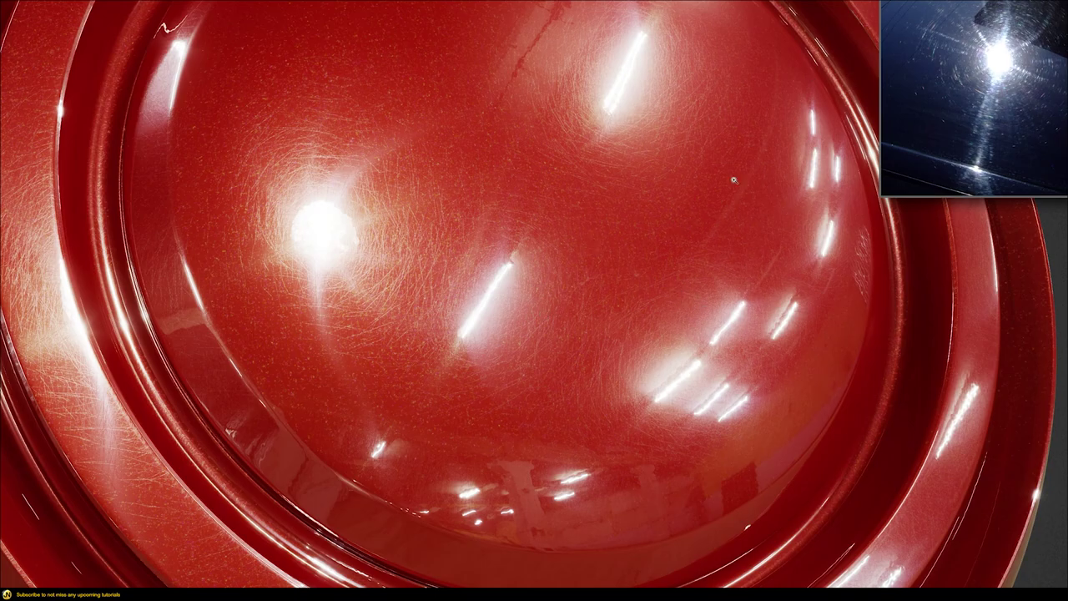
right_click(675, 327)
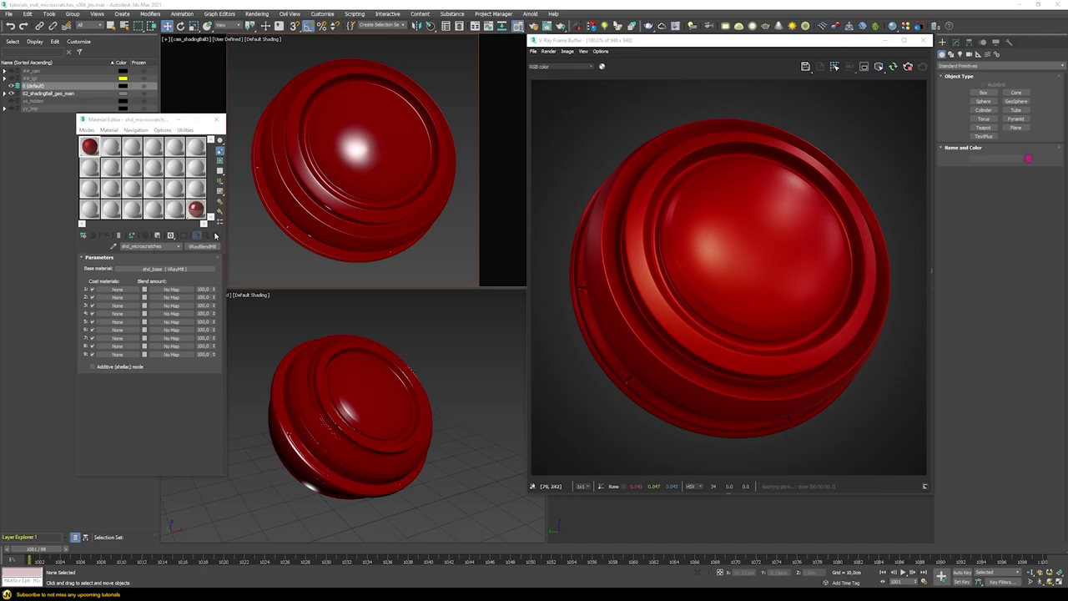
Review the shd_base material's settings and its diffuse falloff map, and return to the shd_microscratches blend material.
click(143, 271)
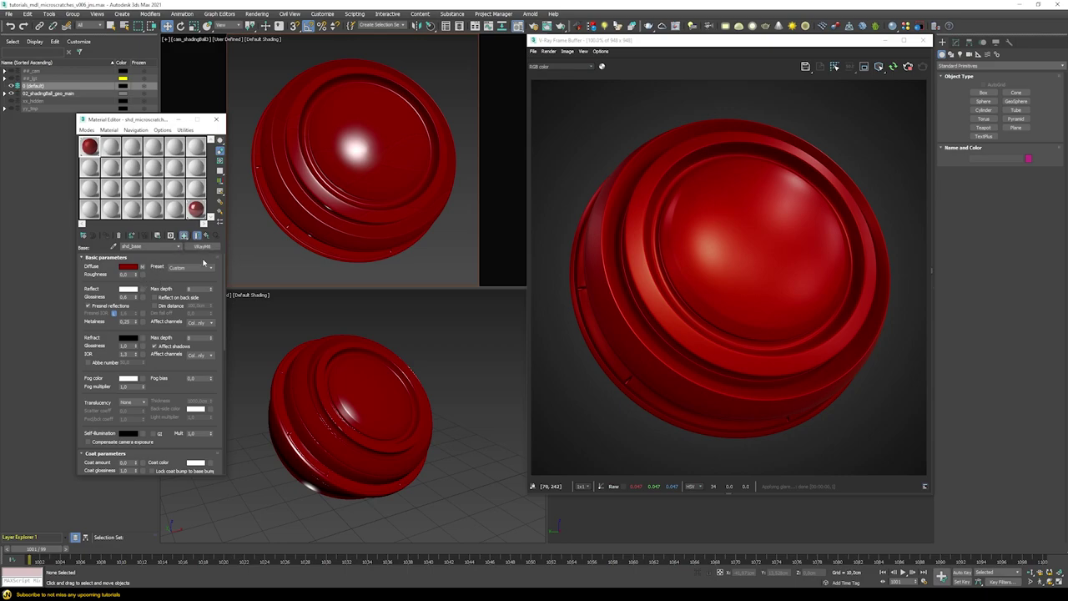
click(143, 267)
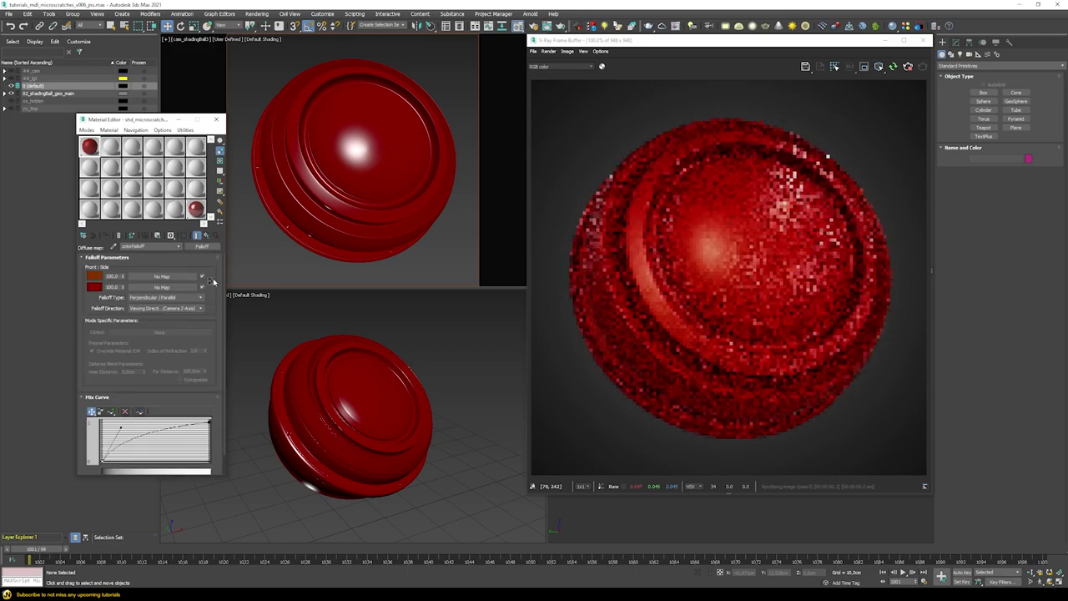
click(207, 237)
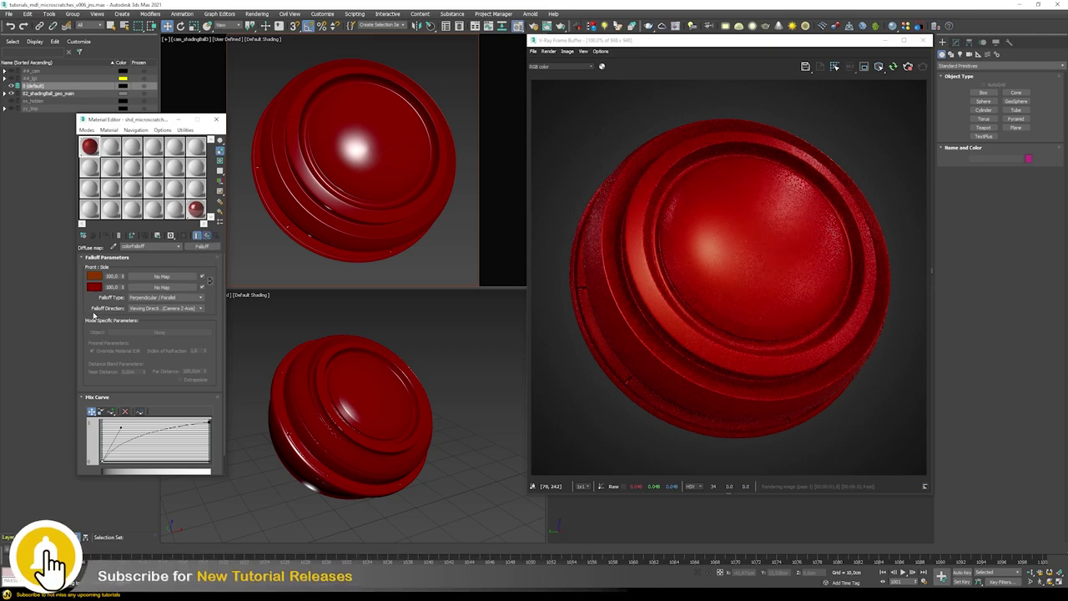
key(Up)
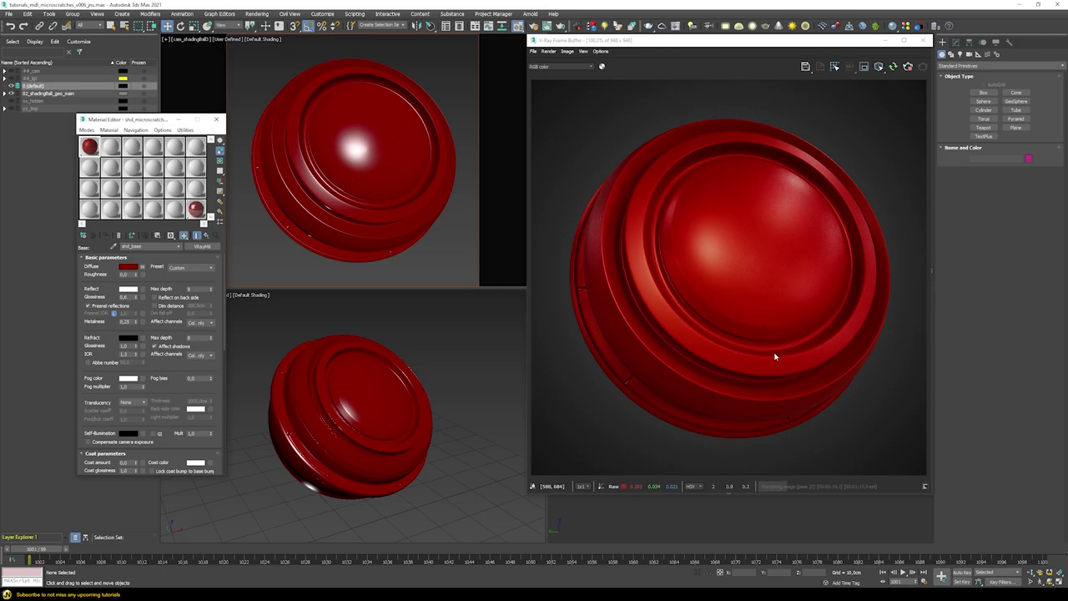
click(205, 236)
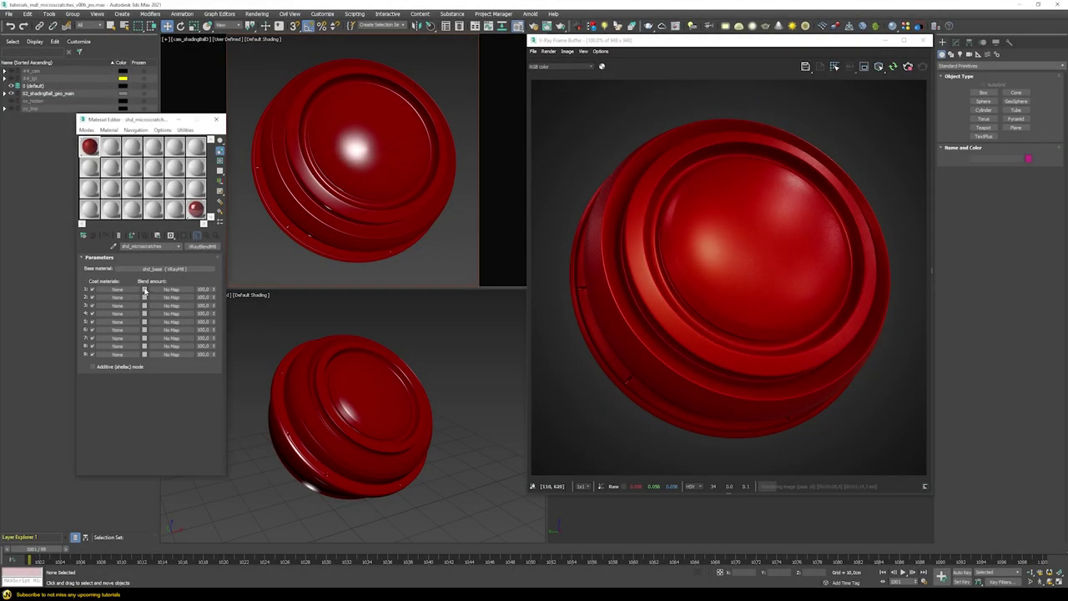
Set the first coat's blend amount color to pure white in the shd_microscratches material.
click(144, 289)
drag(312, 100, 327, 100)
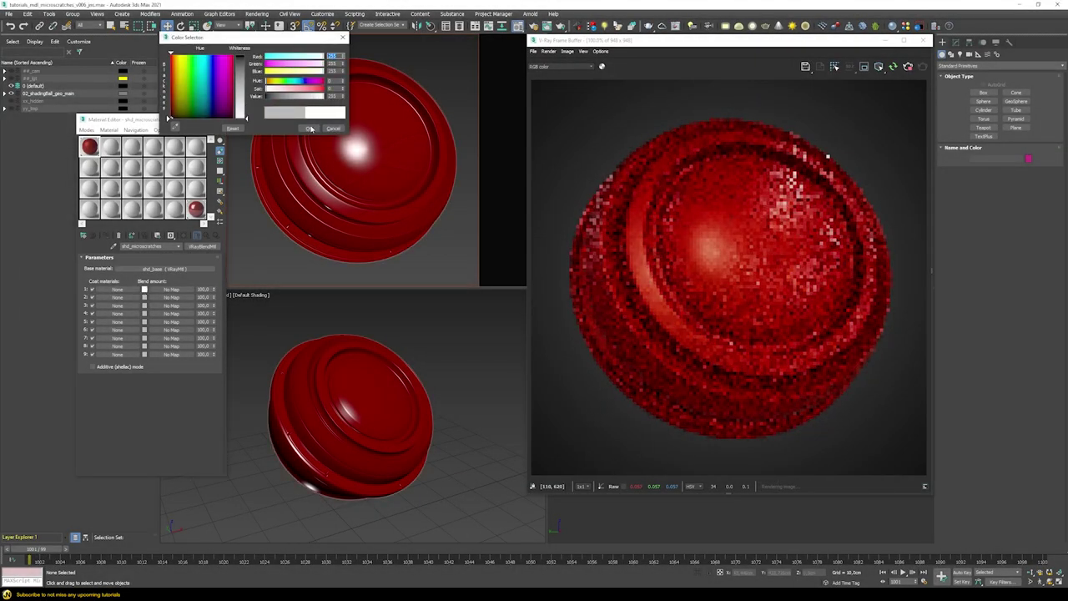
click(310, 129)
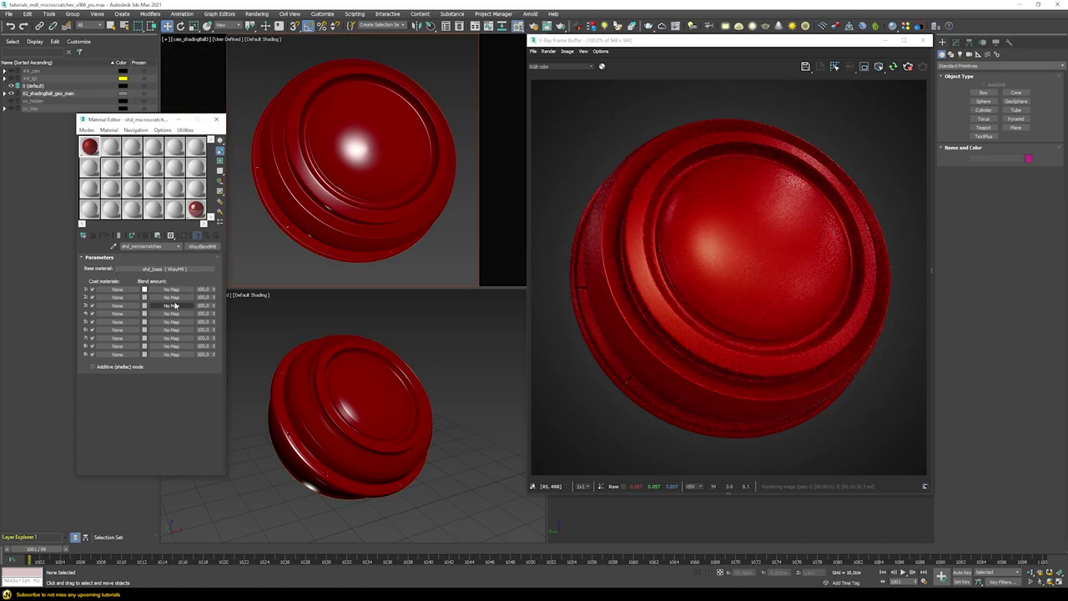
Assign a VRayBlendMtl as the first coat material and name it shd_clearcoat.
click(122, 290)
text(vrayb)
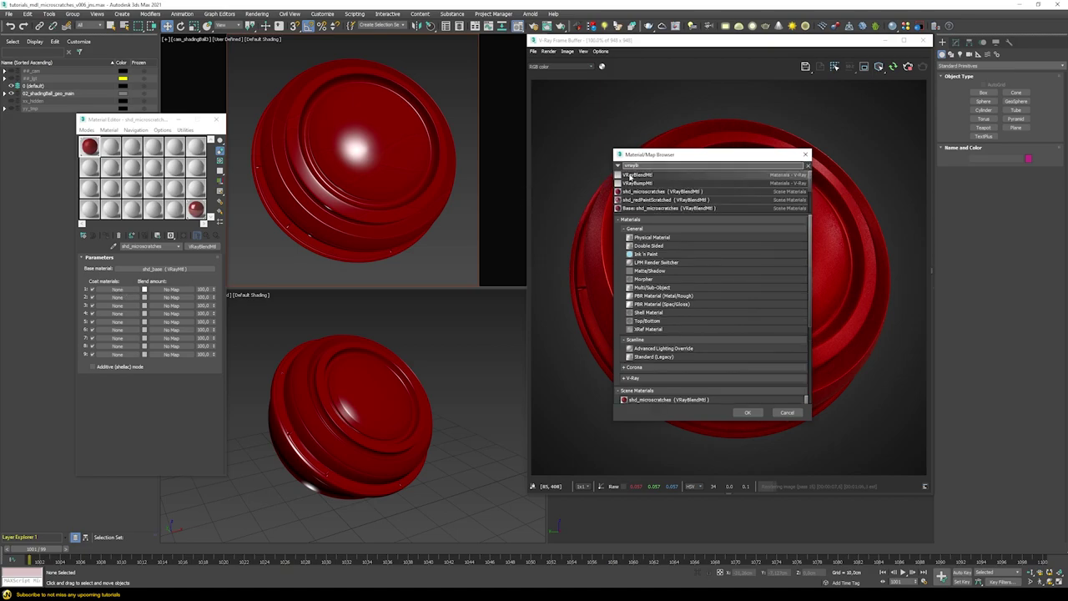
double_click(630, 175)
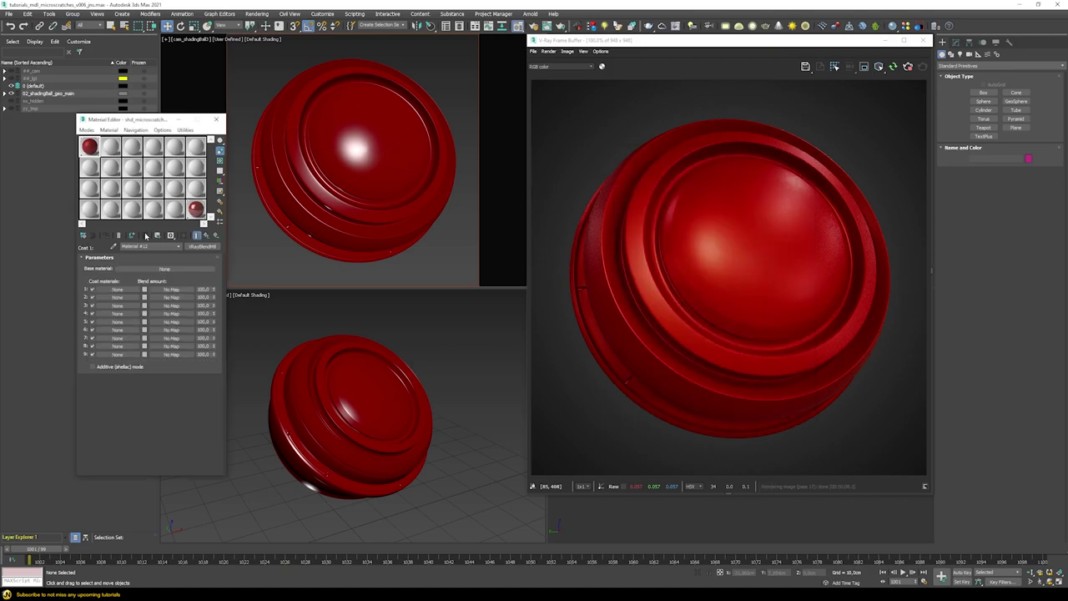
Assign a VRayMtl as the base material of shd_clearcoat and name it shd_clearcoatBase.
click(163, 269)
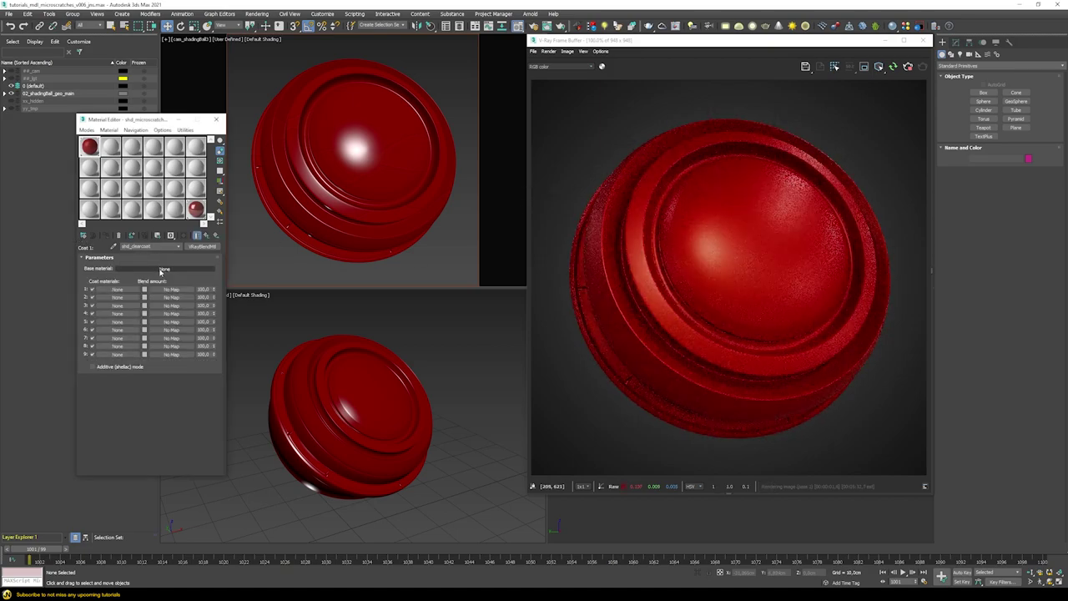
text(vra)
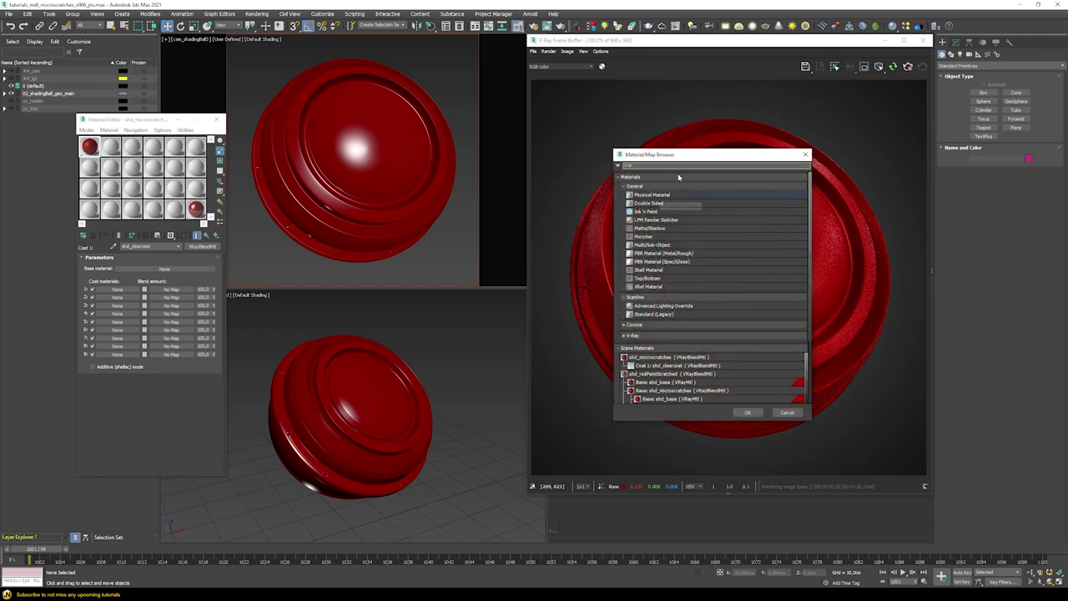
text(ym)
double_click(641, 182)
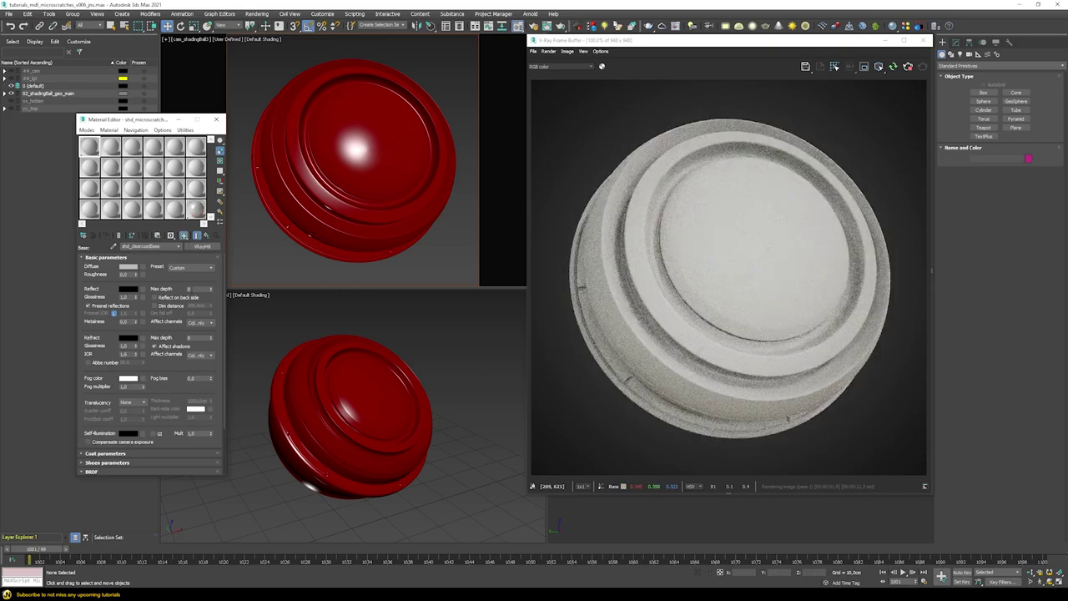
Set the diffuse color of shd_clearcoatBase to black.
click(127, 267)
click(275, 96)
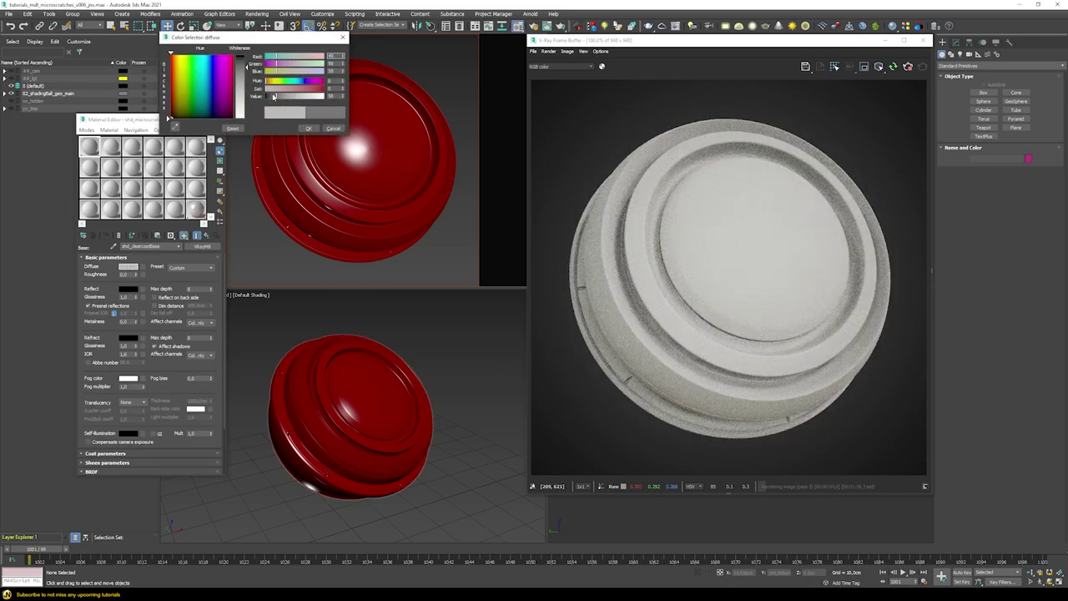
click(307, 127)
Set the reflection color of shd_clearcoatBase to white and turn off Fresnel reflections.
click(127, 288)
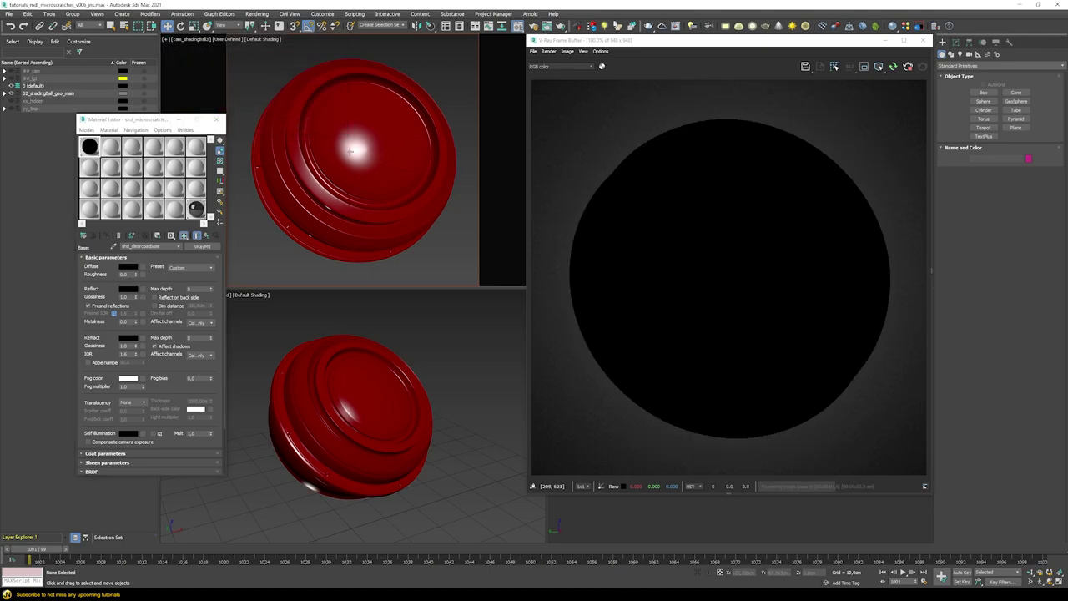
drag(274, 96, 320, 96)
click(307, 127)
click(109, 309)
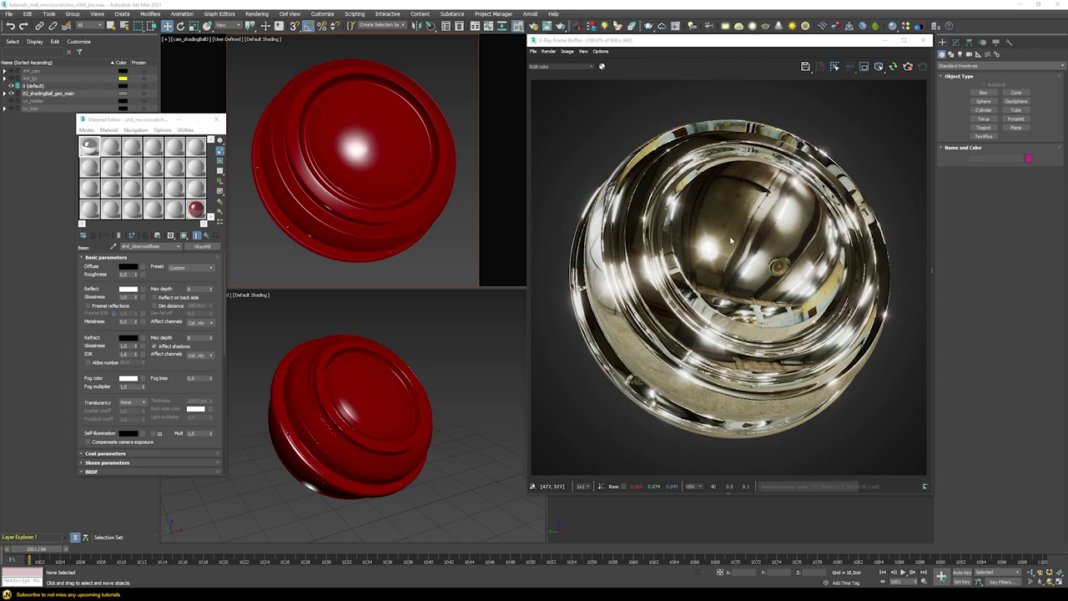
Inspect the mirror reflections up close and add a Noise map to the bump slot of shd_clearcoatBase.
scroll(702, 199, up, 3)
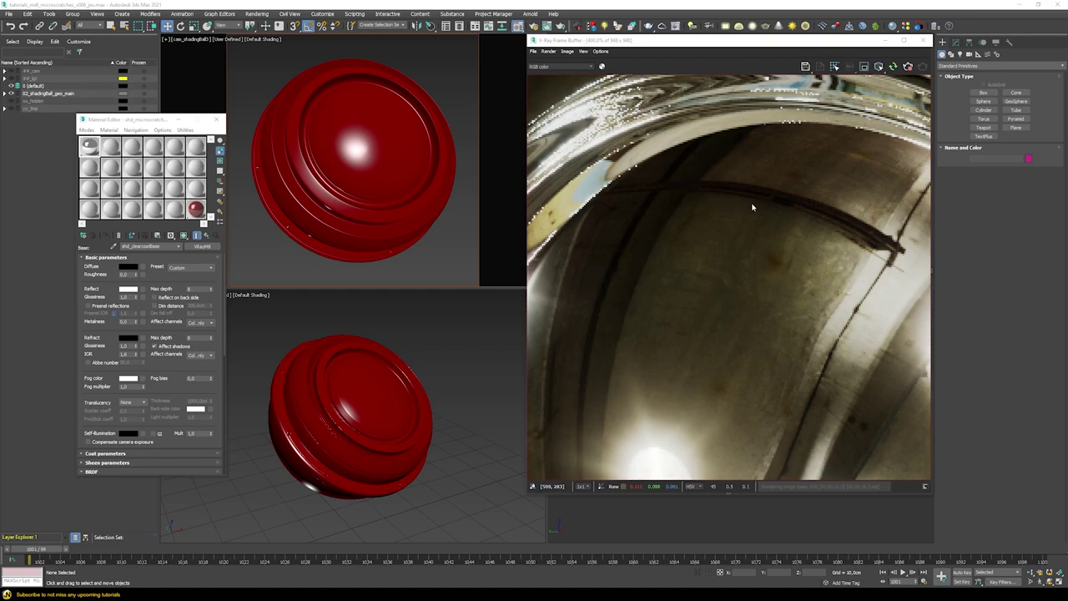
double_click(704, 250)
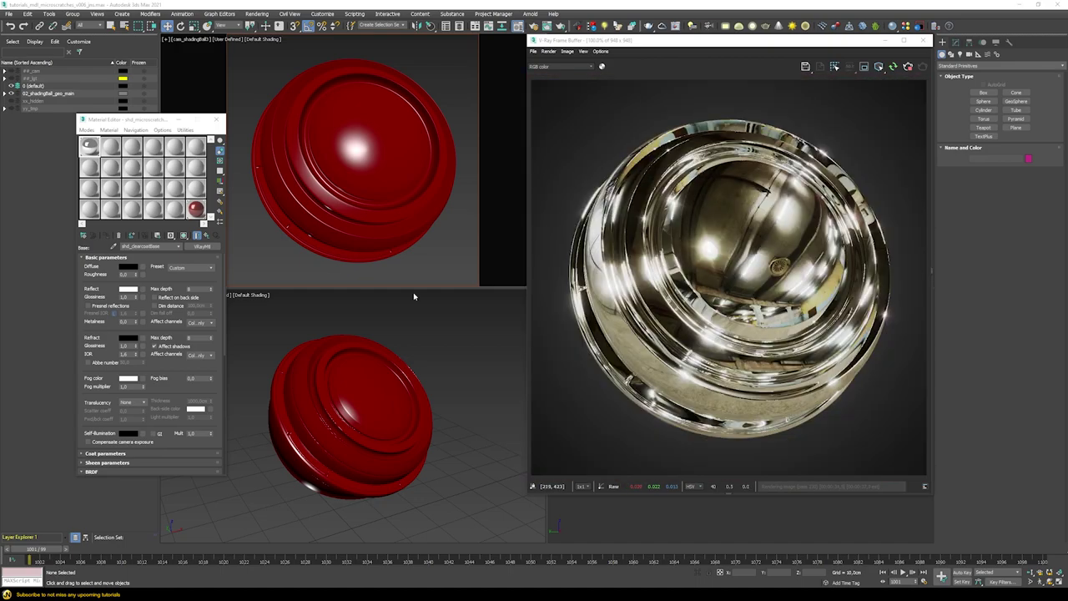
scroll(167, 359, down, 10)
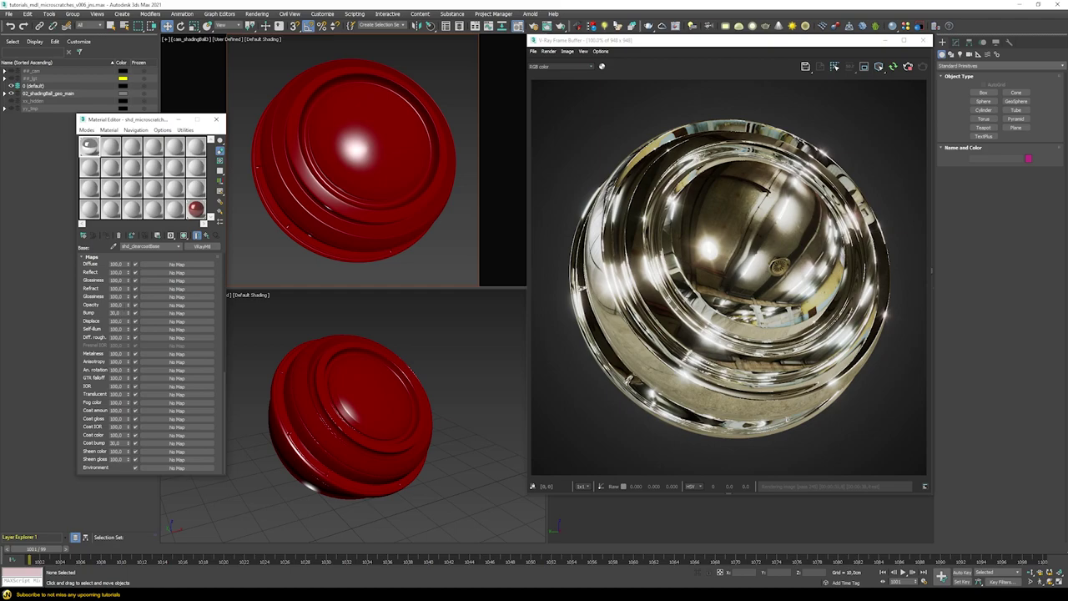
click(177, 312)
text(noise)
key(Return)
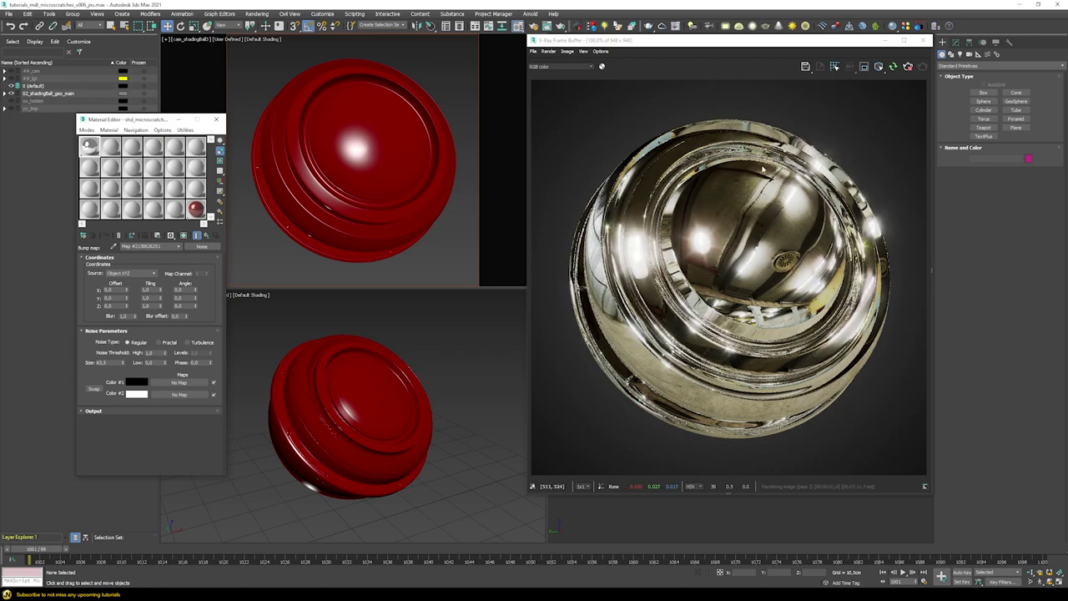
Try a size of 5 for the bump noise and settle on a size of 1.
double_click(106, 363)
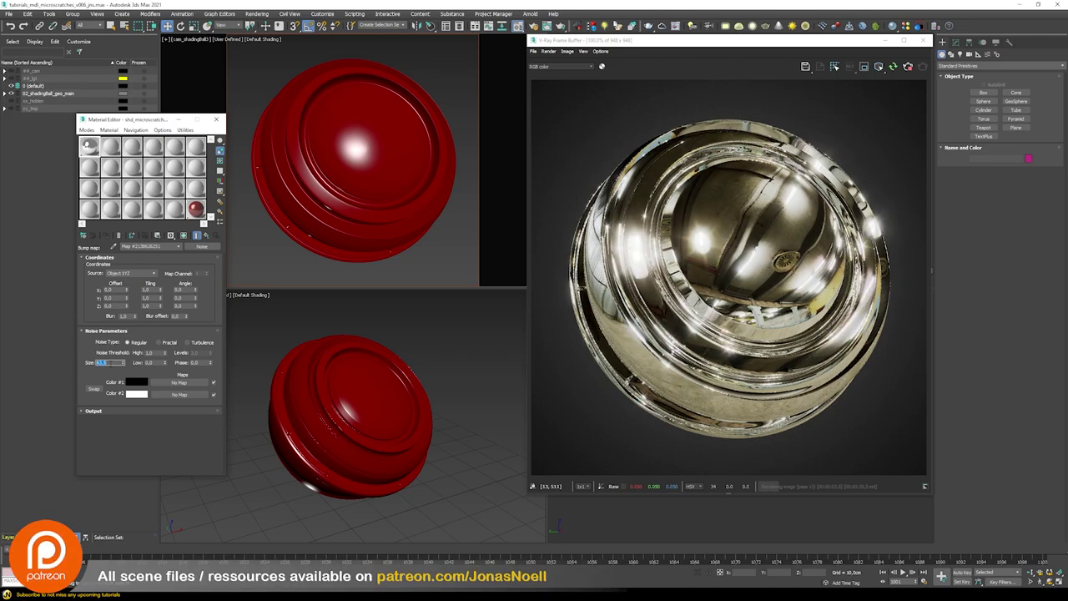
text(5)
key(Return)
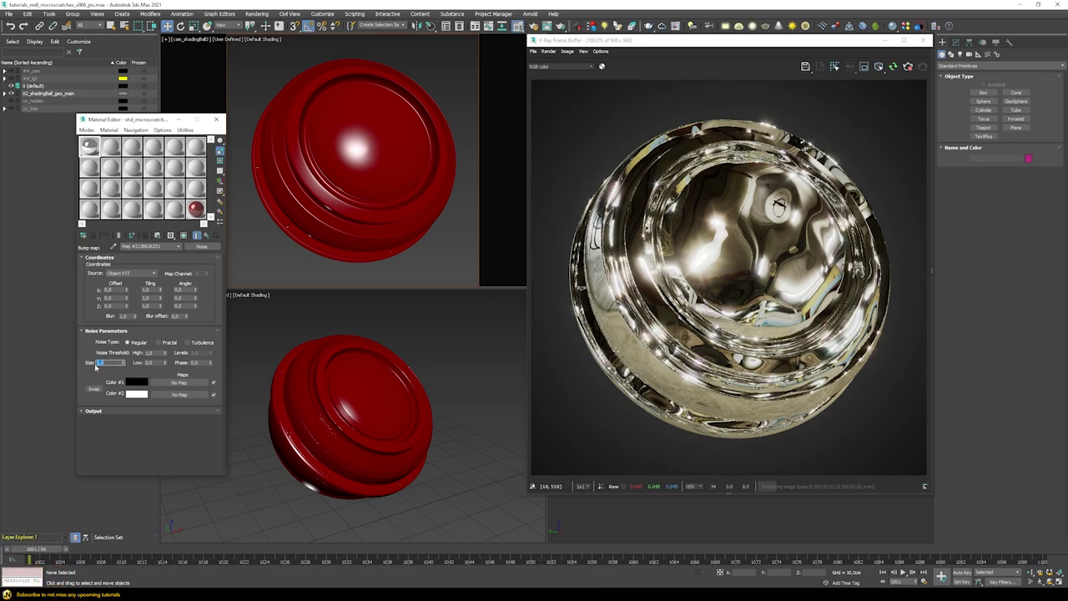
text(1)
key(Return)
Change the bump noise to the Fractal type with 10 levels.
click(170, 342)
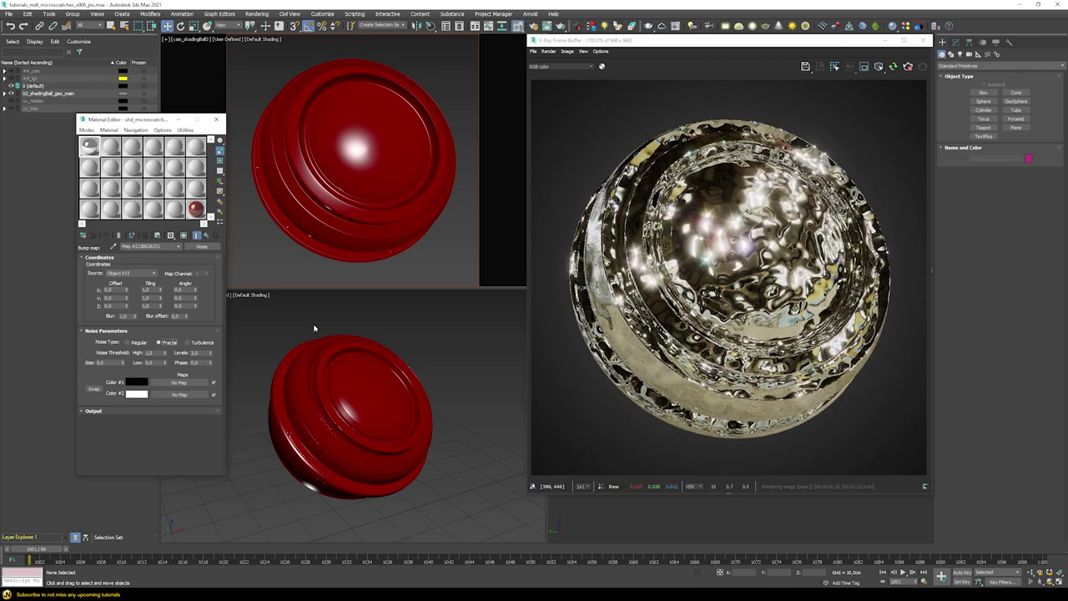
double_click(197, 353)
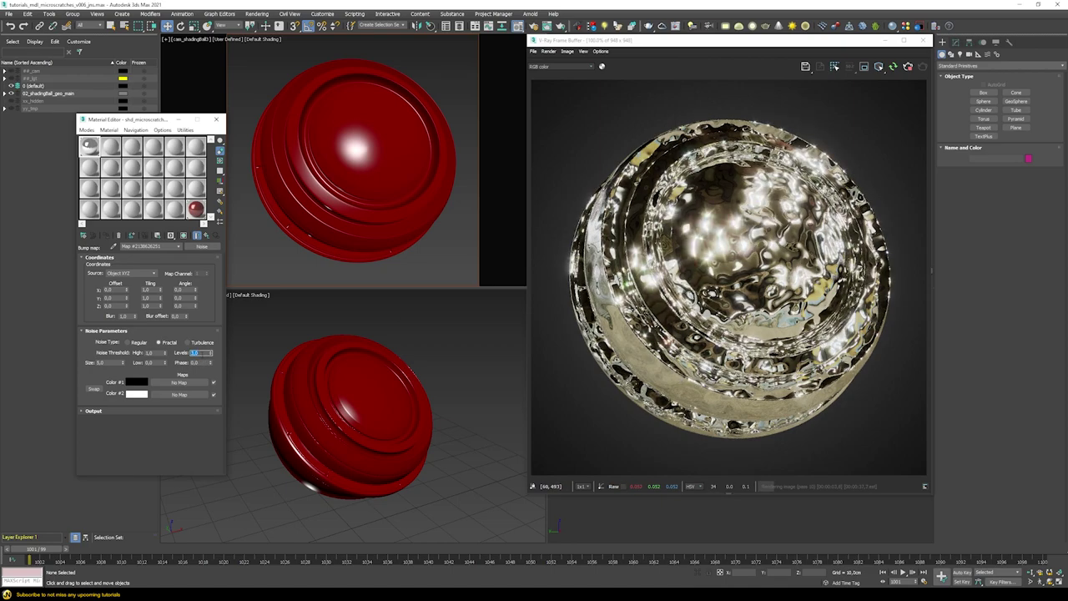
text(10)
key(Return)
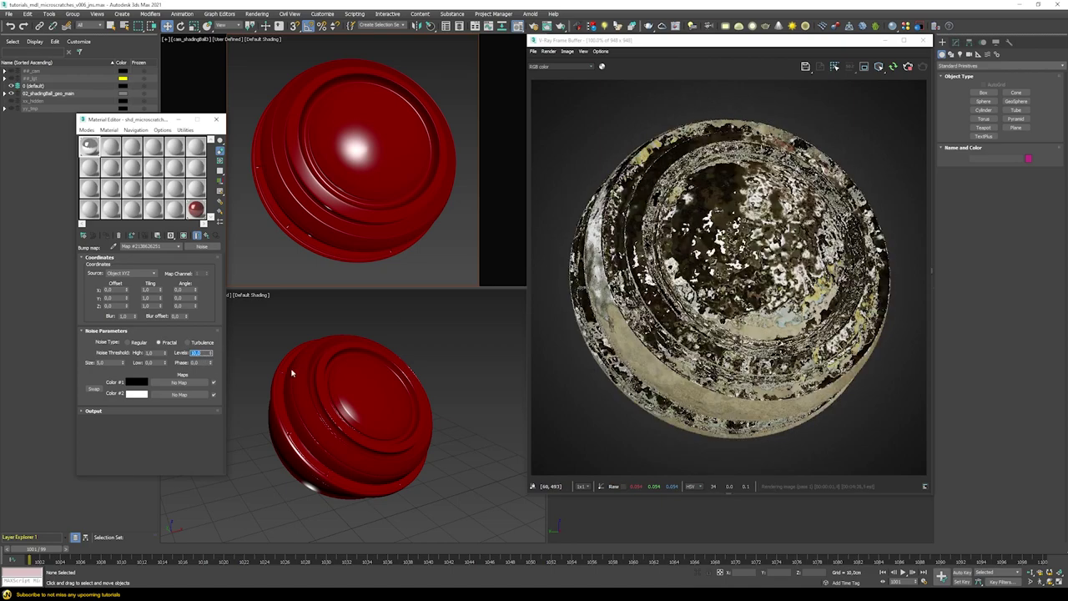
Check the distorted reflections up close and set the bump amount of shd_clearcoatBase to 1.
scroll(868, 326, up, 2)
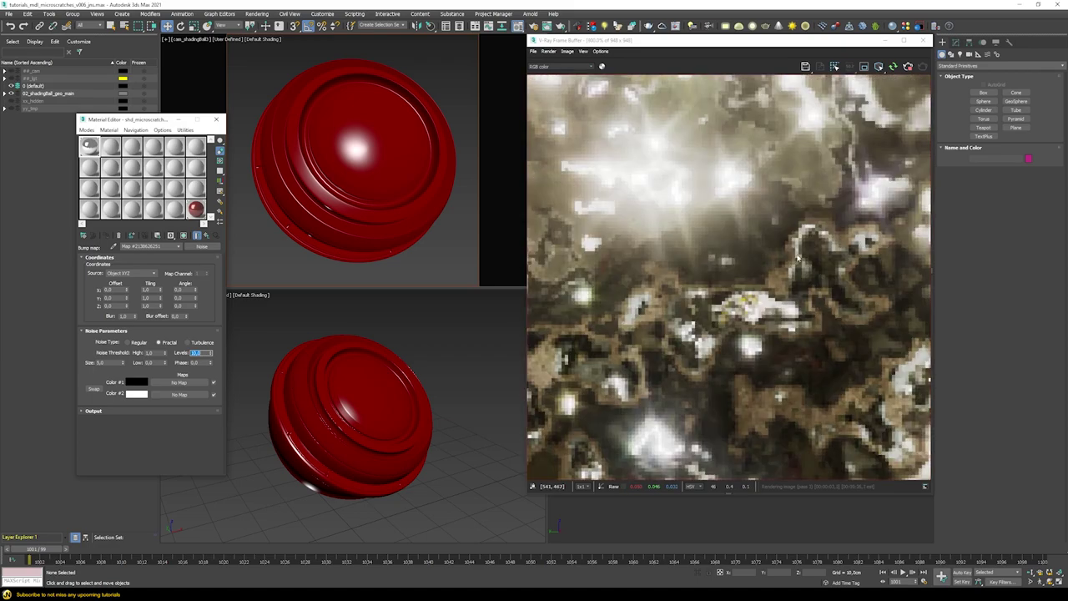
scroll(868, 325, up, 1)
scroll(868, 325, down, 3)
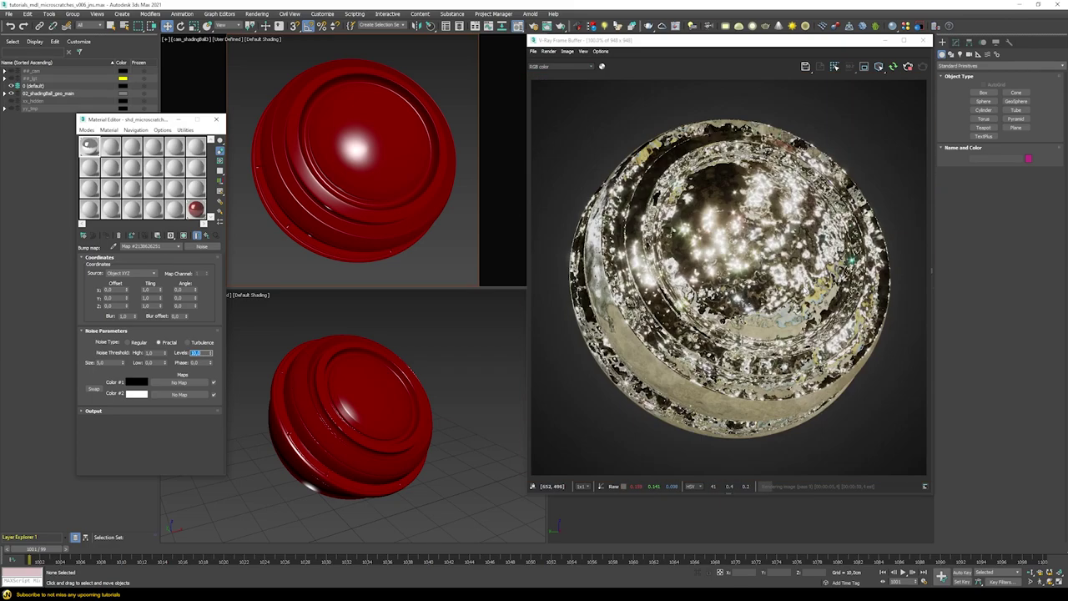
click(206, 235)
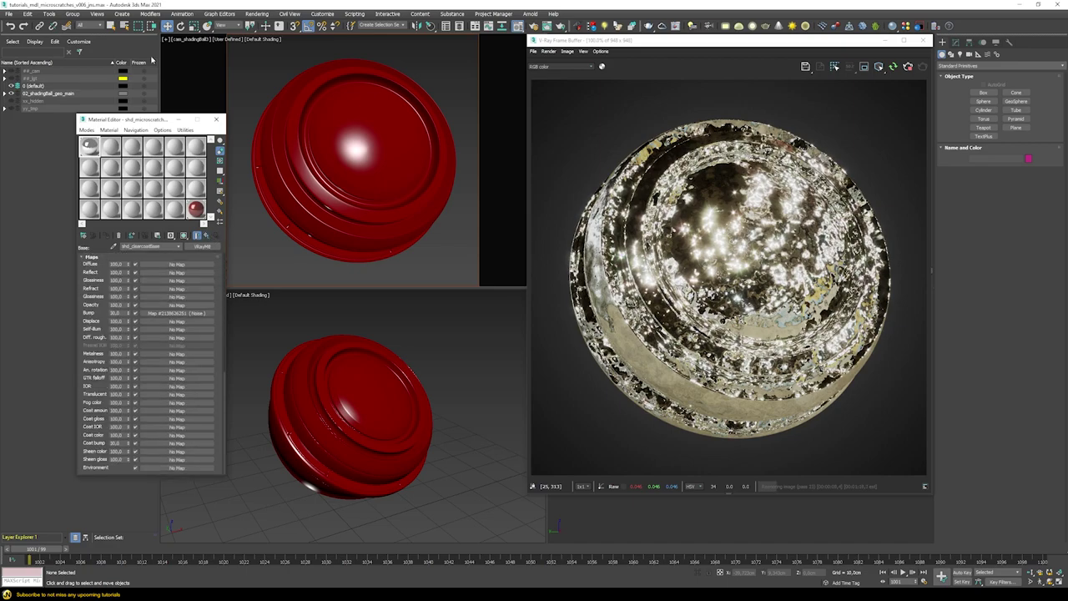
double_click(123, 314)
text(1)
key(Return)
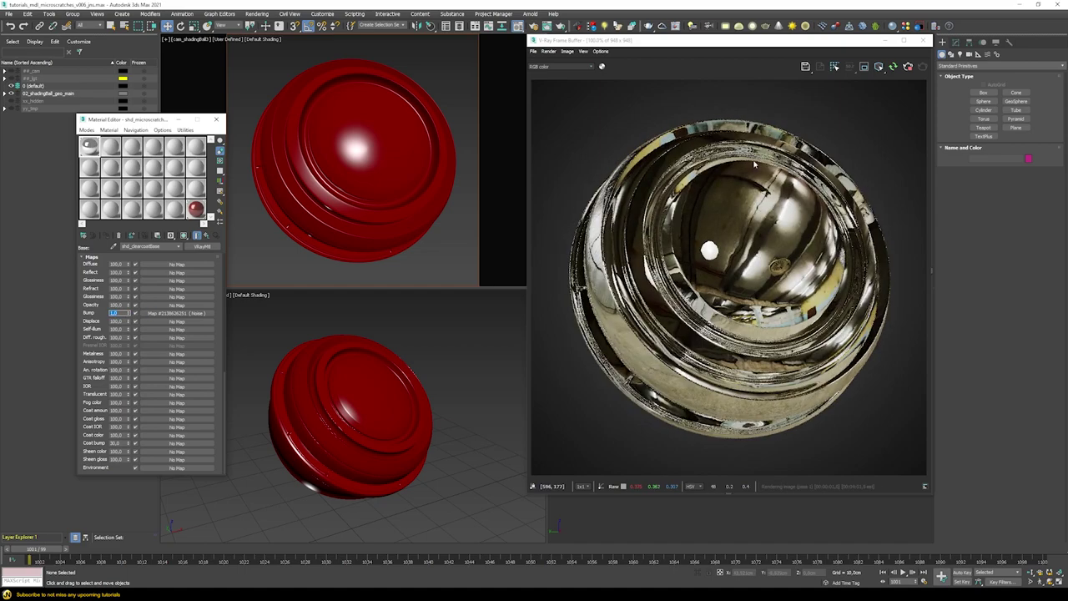
Inspect the weak bump in the render's reflections up close and return to the shd_clearcoat blend material.
scroll(745, 173, up, 4)
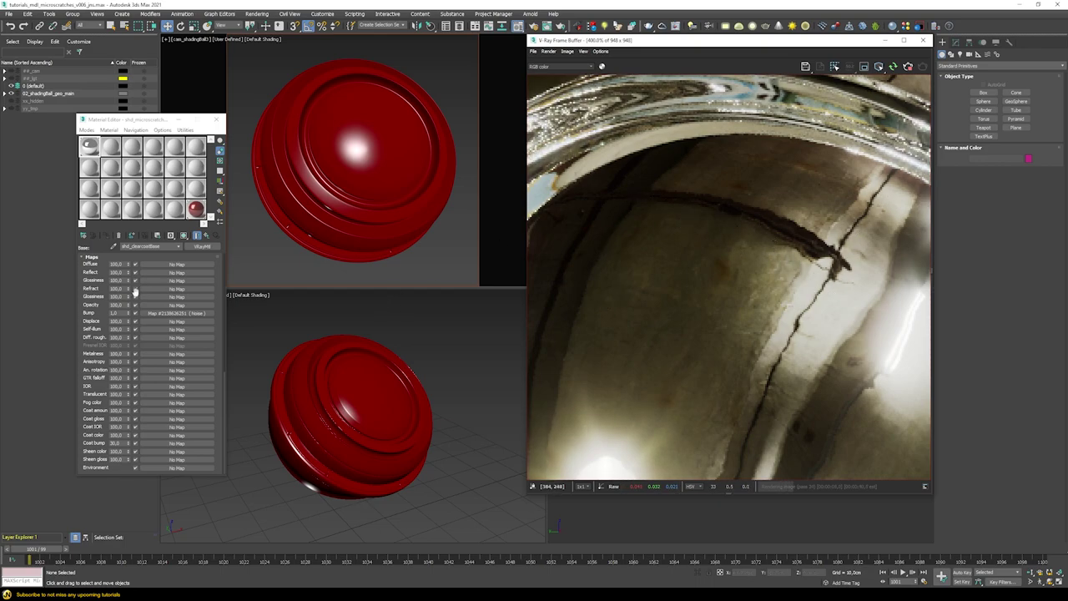
click(206, 237)
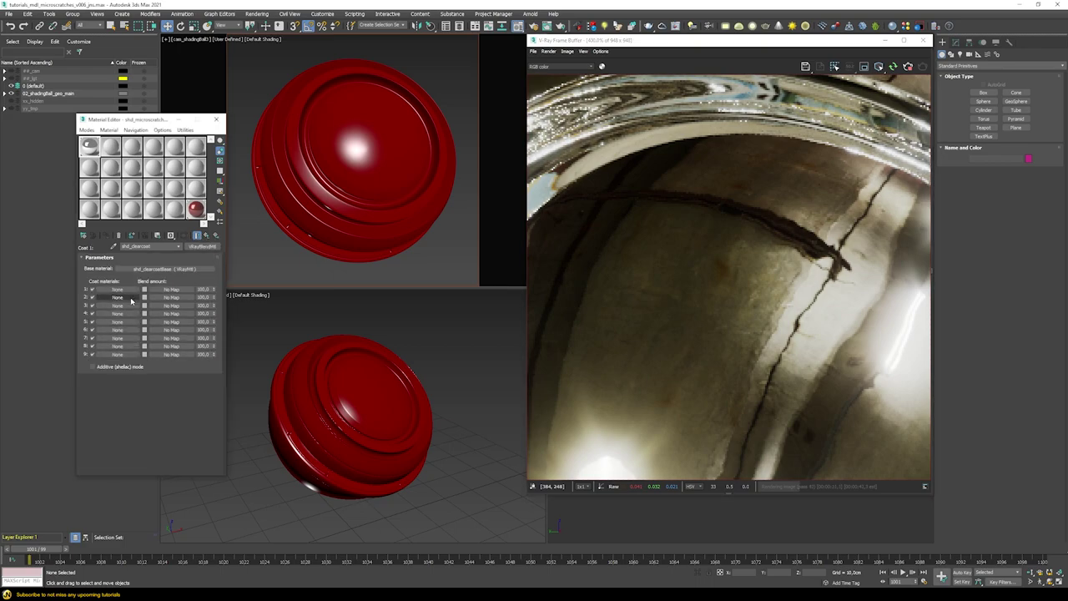
double_click(704, 281)
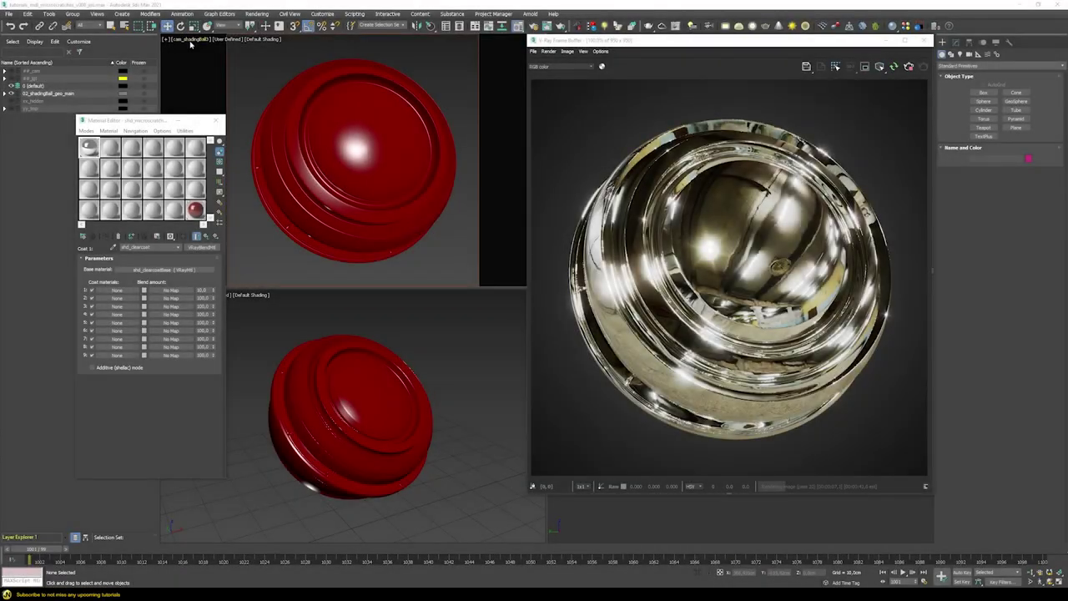
Switch the camera viewport to the close-up shading ball camera.
click(190, 39)
mouse_move(223, 48)
click(355, 47)
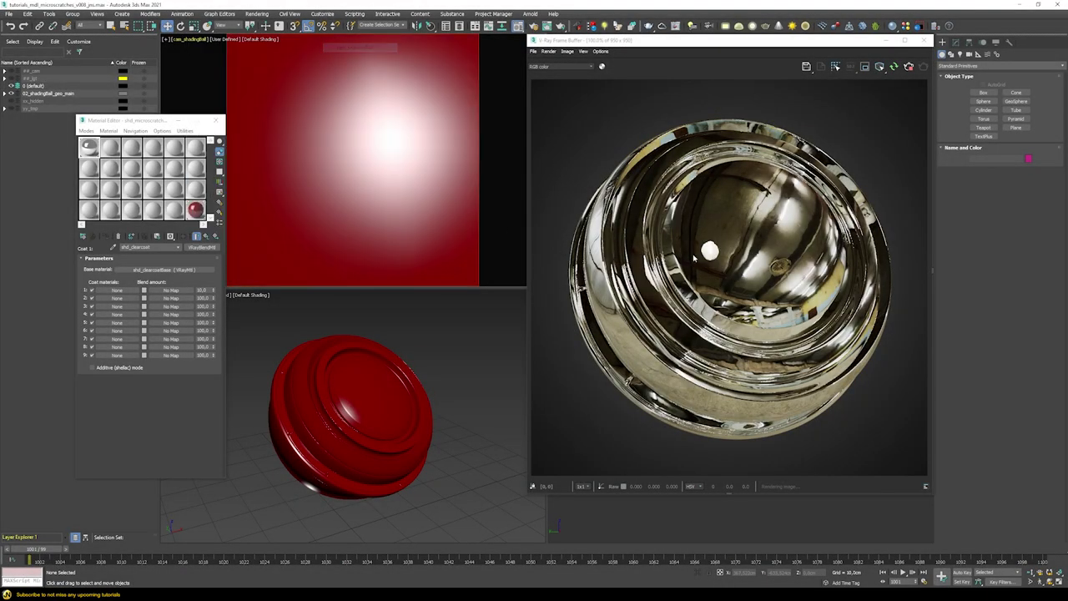
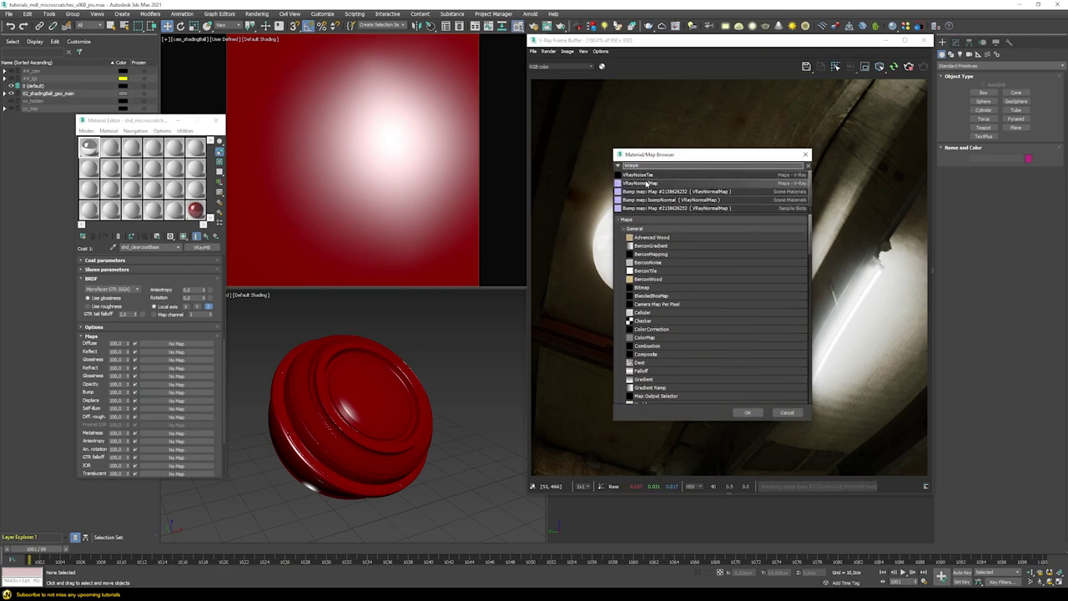
Assign a VRayNormalMap to the bump of the first coat material and a VRayBitmap as its normal map.
double_click(646, 183)
click(181, 270)
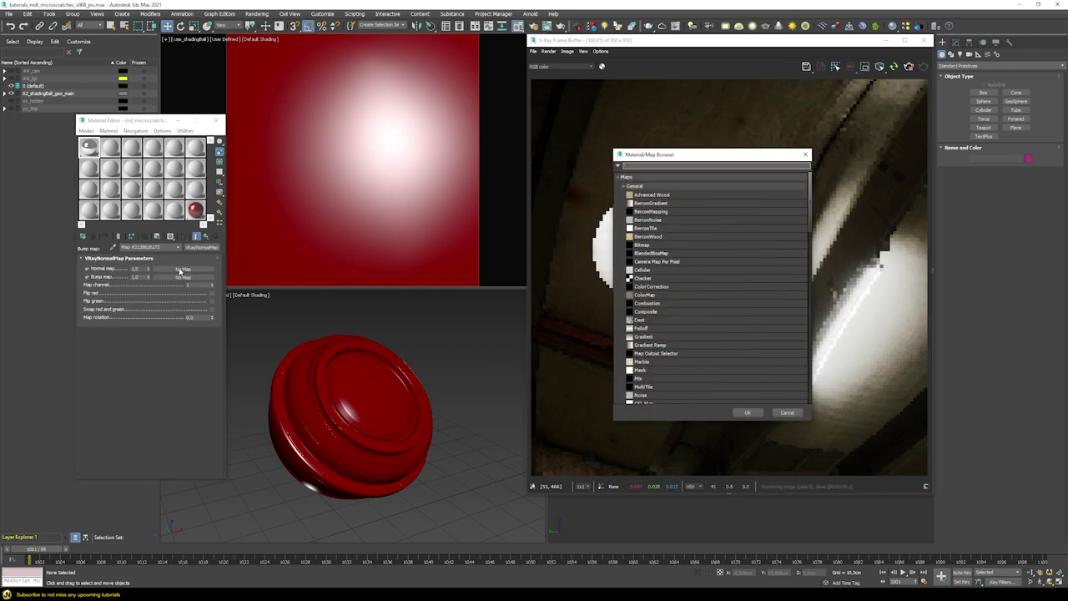
text(b)
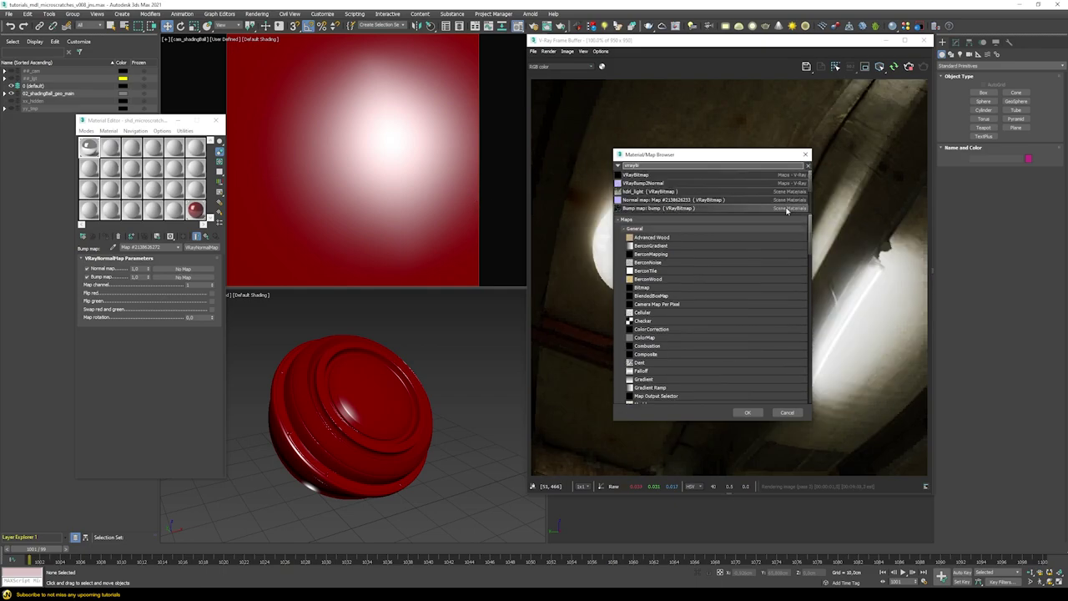
double_click(666, 176)
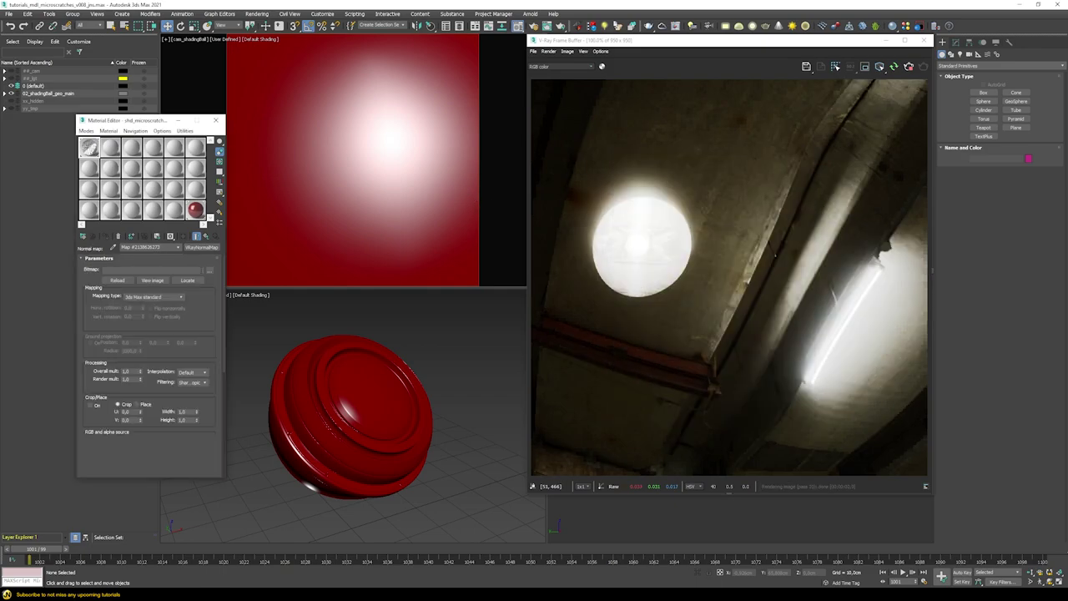
Load the scratches normal texture from disk into the new VRayBitmap.
click(211, 270)
click(137, 206)
double_click(136, 207)
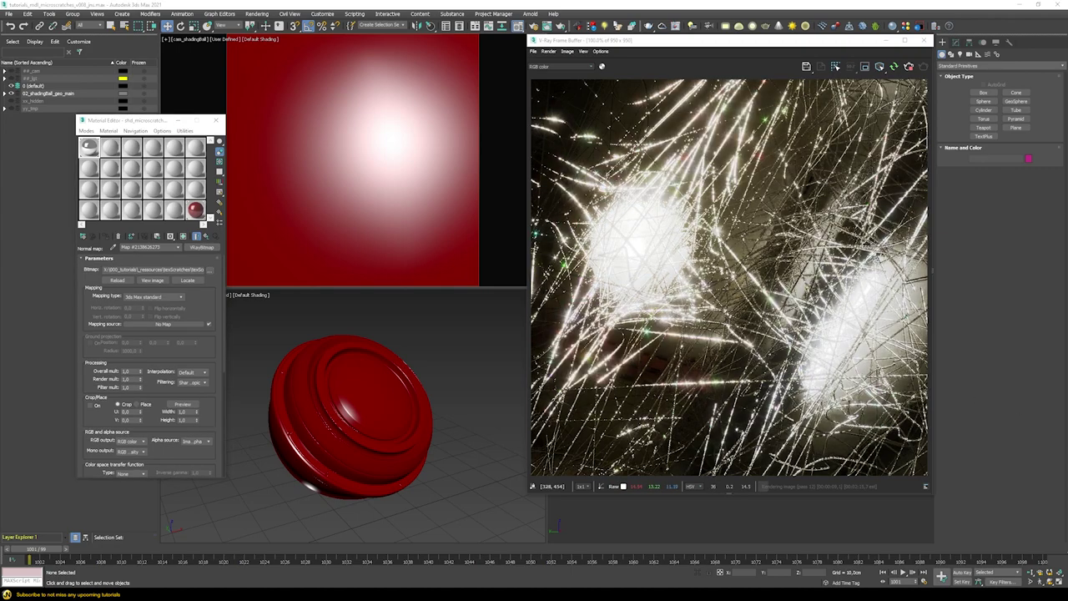
Set the scratch bitmap's U and V tiling to 4 and enable Flip green on its parent normal map.
drag(209, 263, 208, 55)
double_click(141, 421)
text(4)
key(Tab)
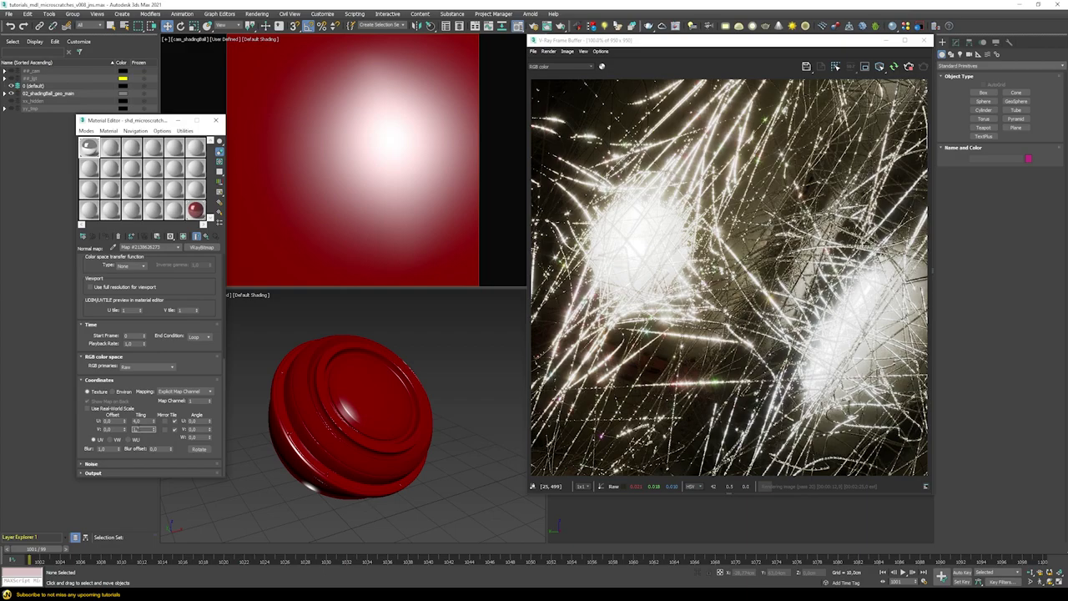
text(4)
key(Return)
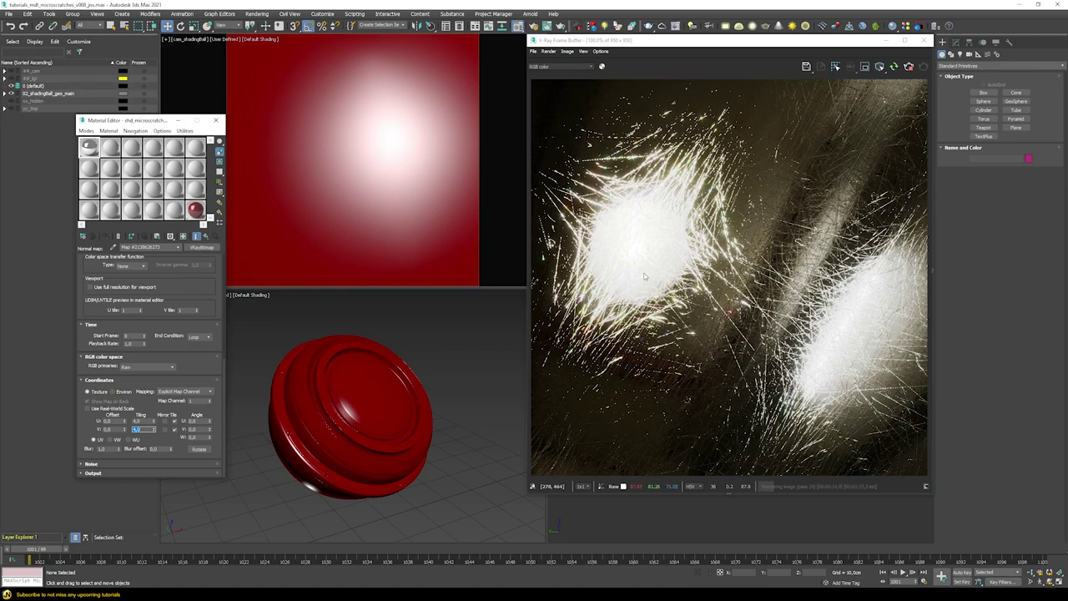
click(206, 237)
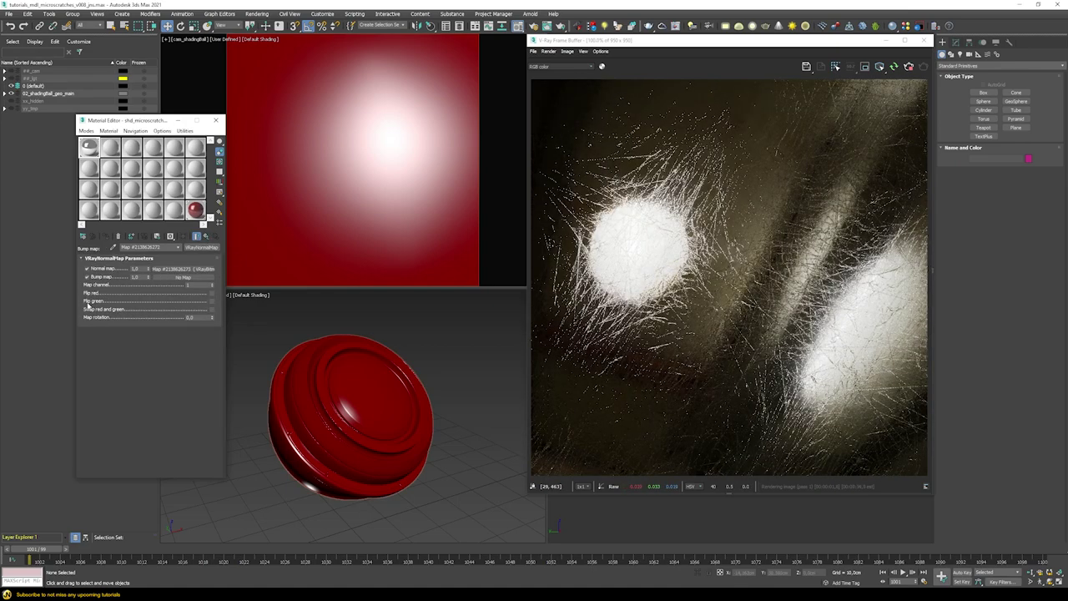
click(212, 301)
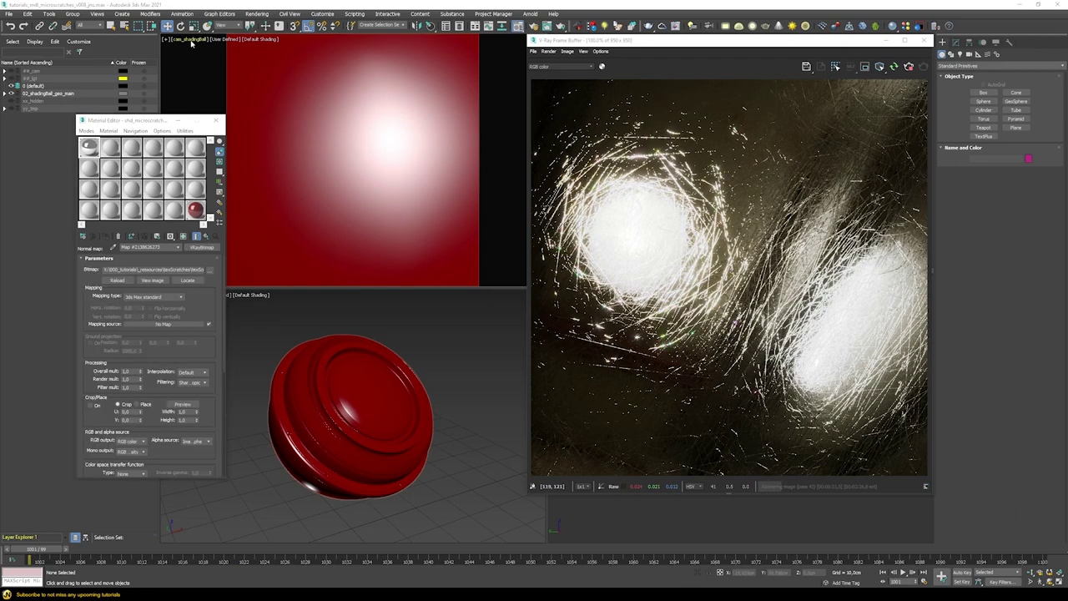
Switch the camera viewport to cam_shadingBall3 and set the scratch bitmap's filter multiplier to 0,01.
click(194, 40)
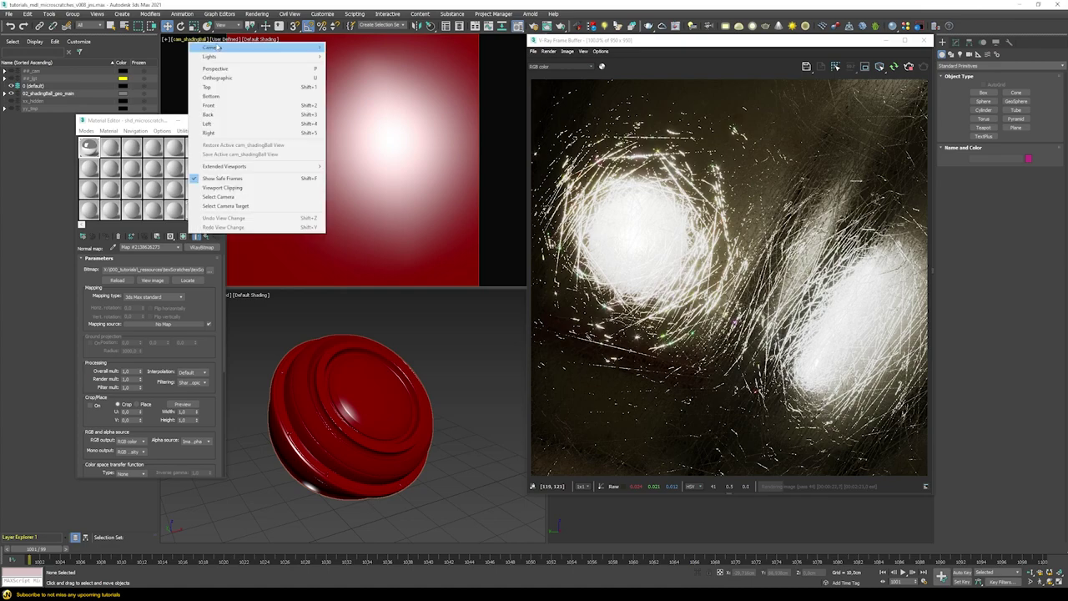
mouse_move(219, 48)
click(378, 66)
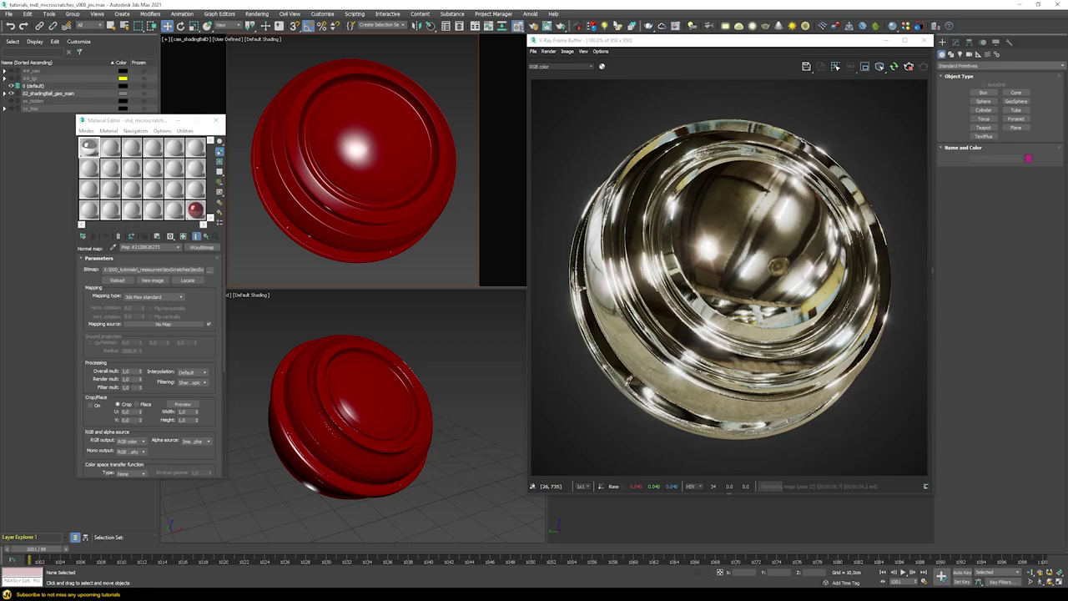
double_click(130, 387)
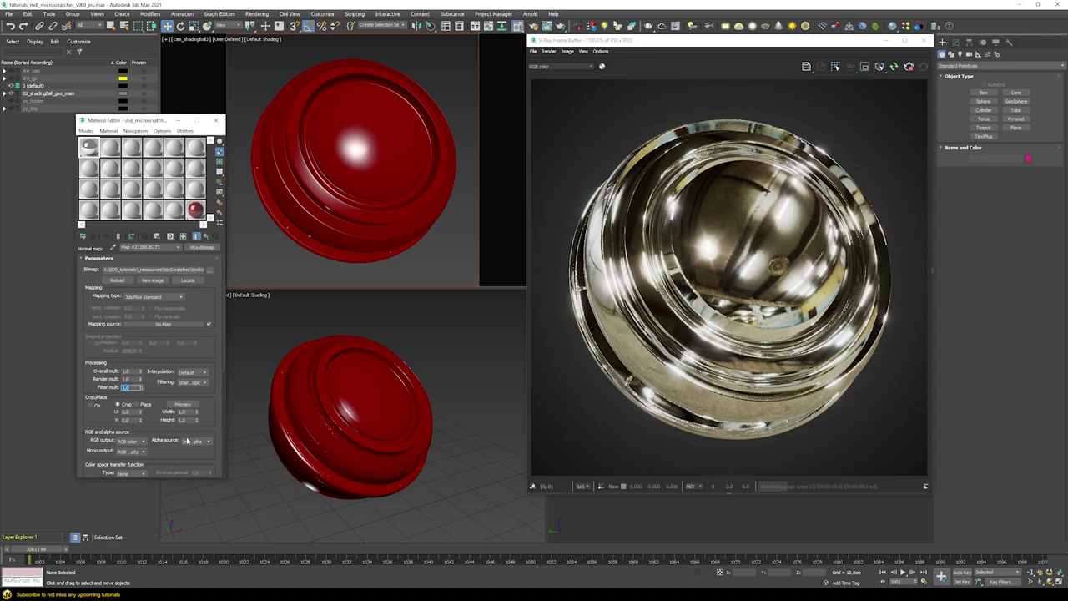
text(0,01)
key(Return)
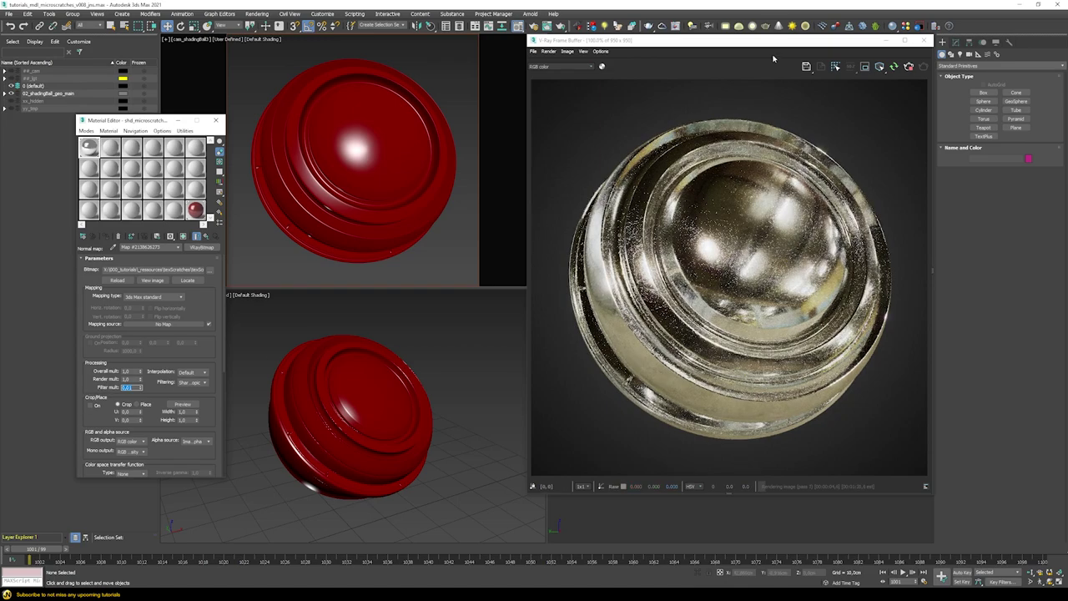
Render only a region around the bright highlight on the ball's front face and examine the scratches up close.
click(865, 67)
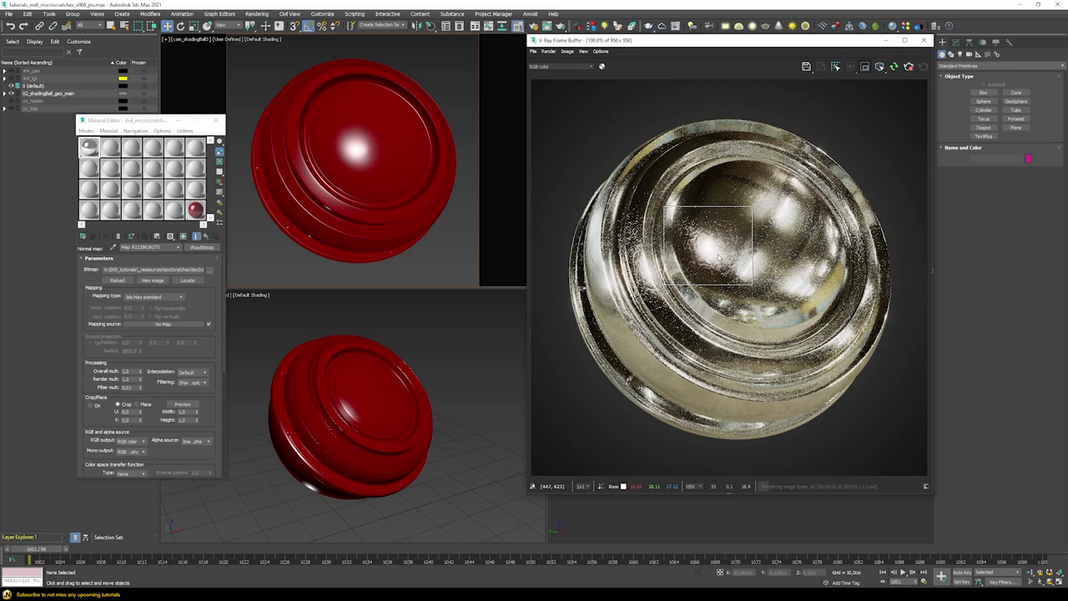
scroll(722, 253, up, 1)
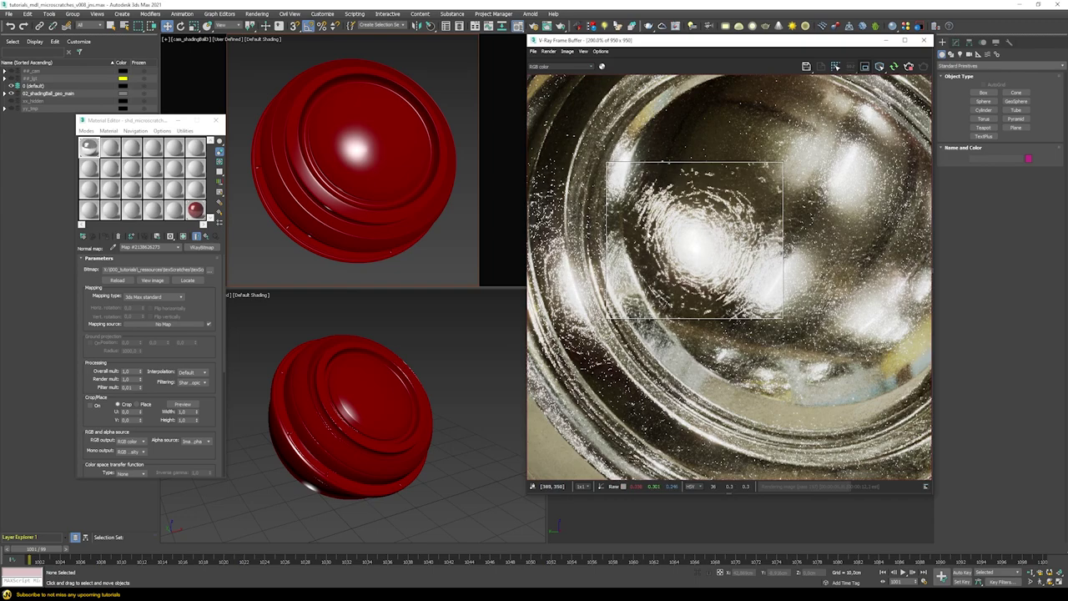
scroll(681, 247, down, 1)
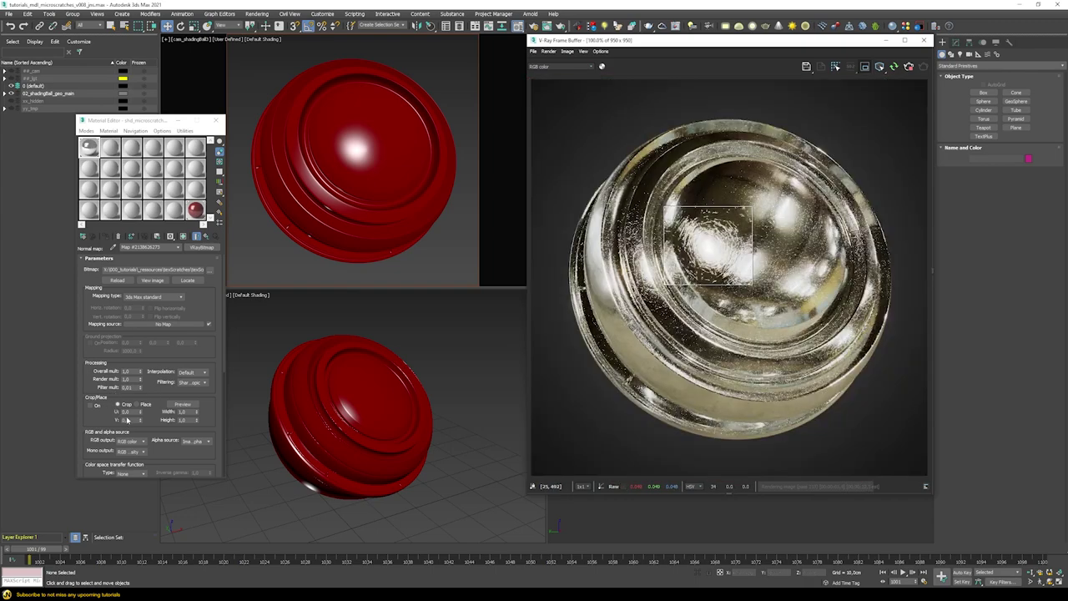
Compare the scratches with the bitmap's filter multiplier at 1, and restore the multiplier to 0,01.
double_click(130, 387)
text(1)
key(Return)
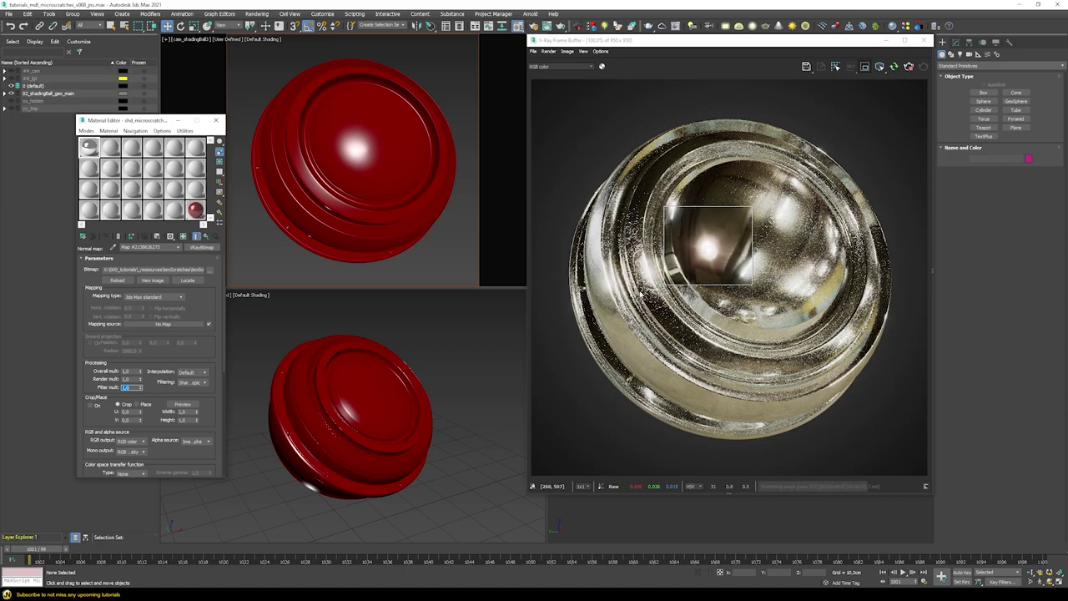
text(0,01)
key(Return)
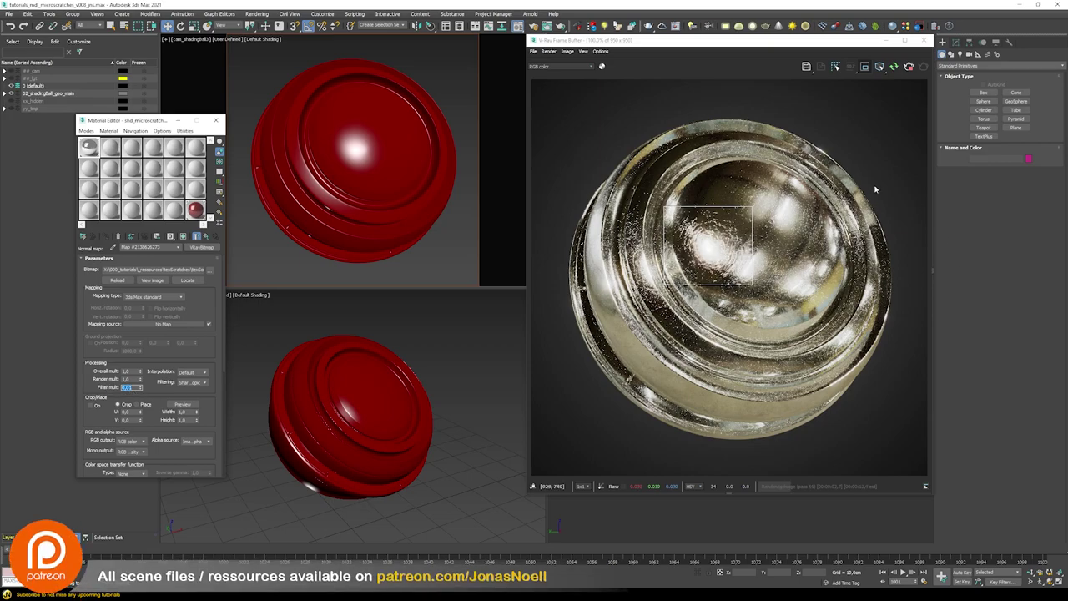
Turn off region rendering and switch the camera viewport back to the close-up camera cam_shadingBall.
click(865, 66)
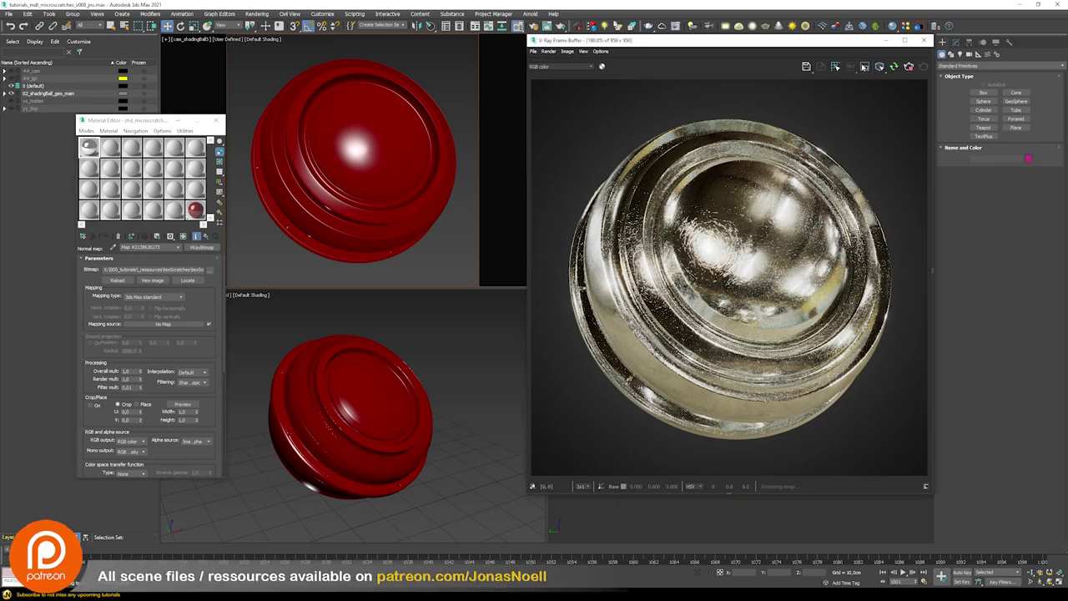
click(187, 39)
mouse_move(309, 48)
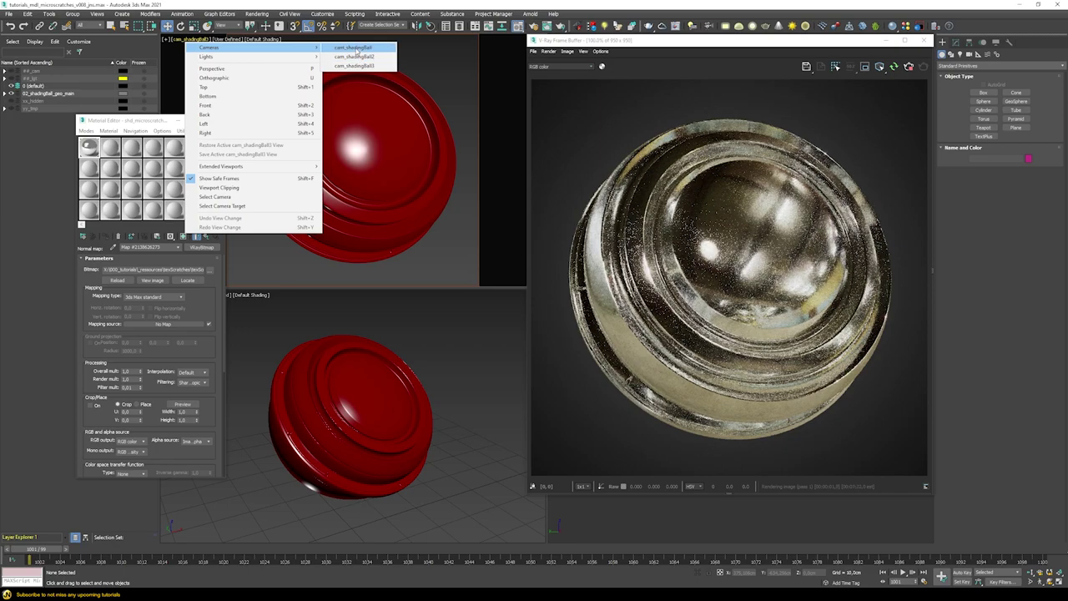
click(354, 47)
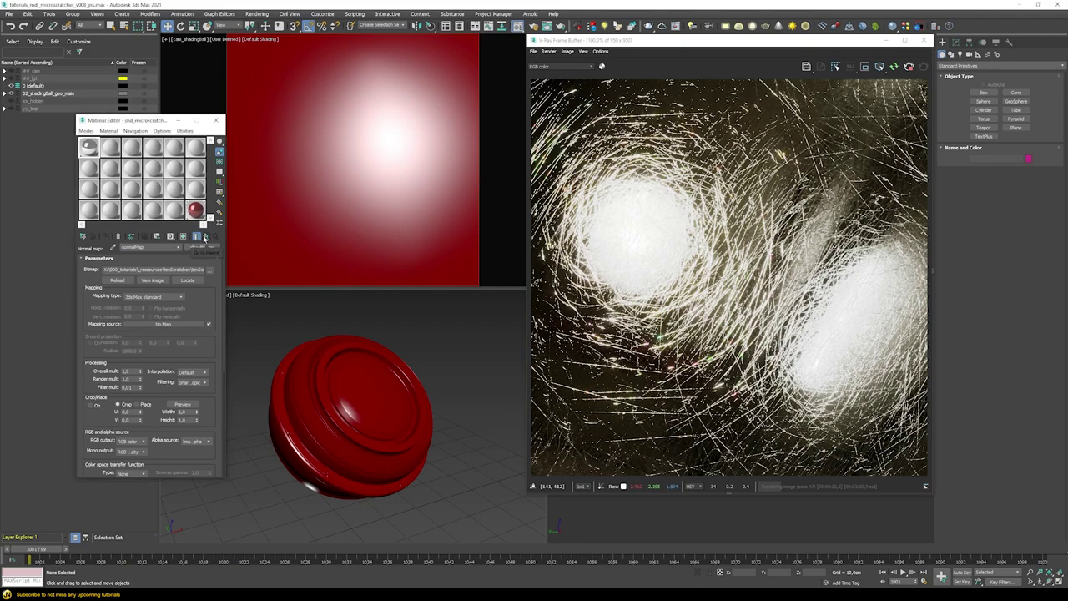
Try bump amounts of 30, 25 and 5 on the coat material with the scratch normal map, and restore 100.
click(197, 237)
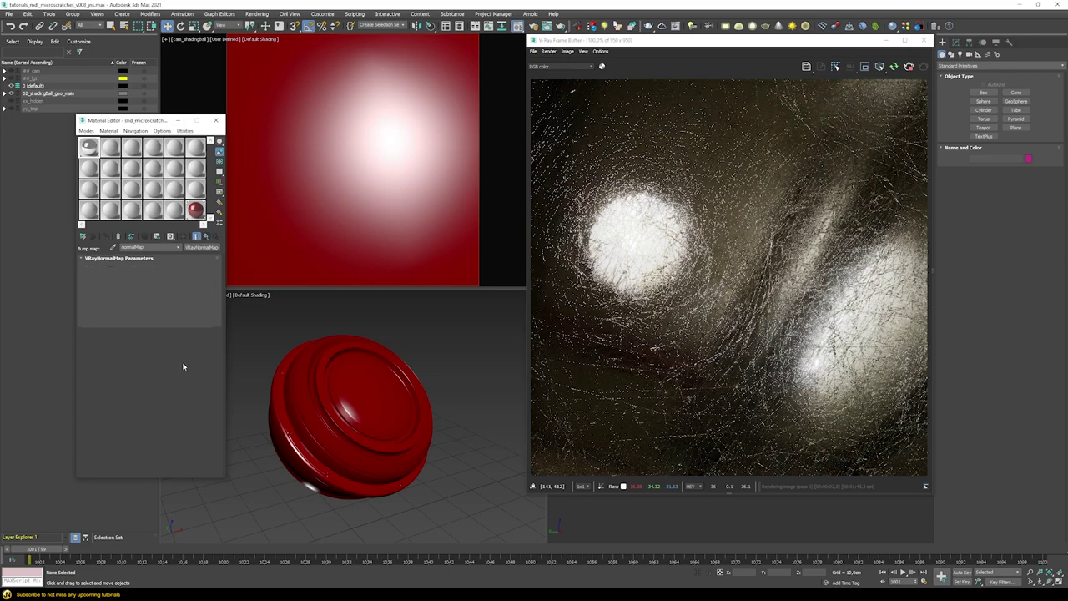
drag(167, 373, 169, 143)
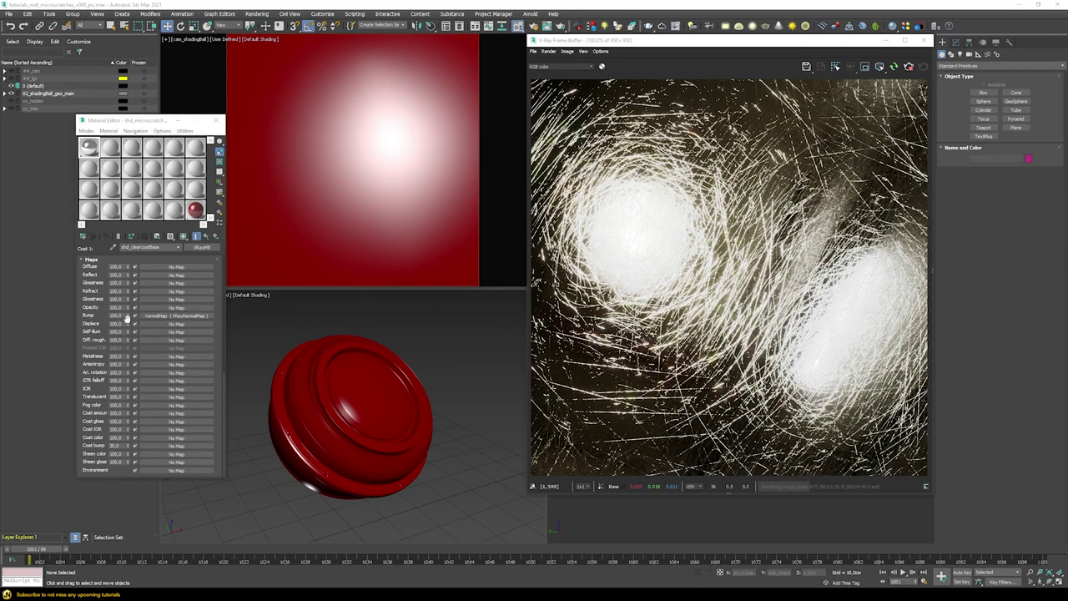
double_click(117, 316)
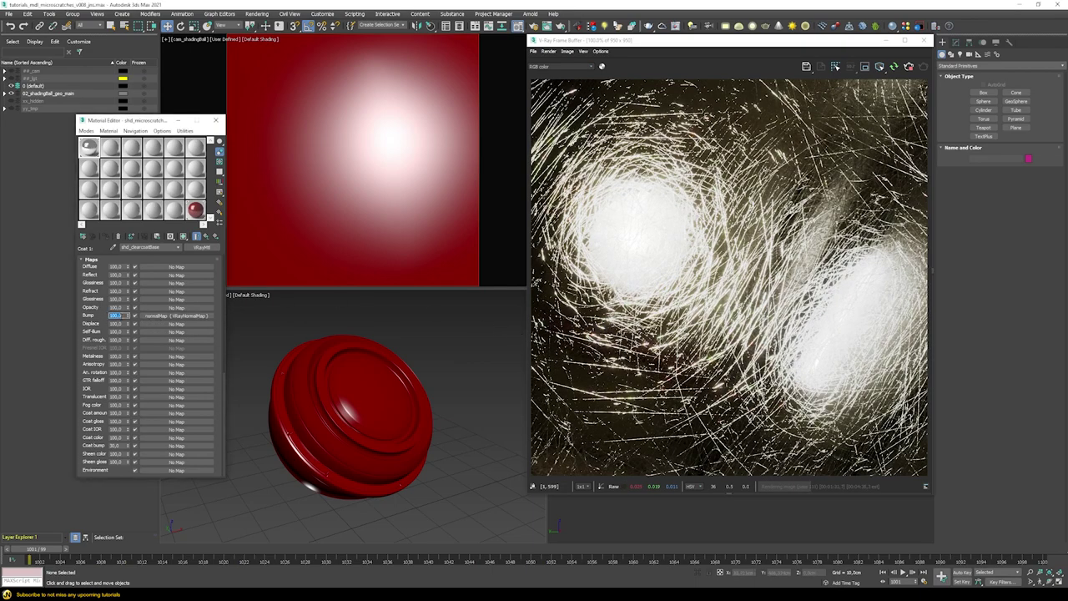
text(30)
key(Return)
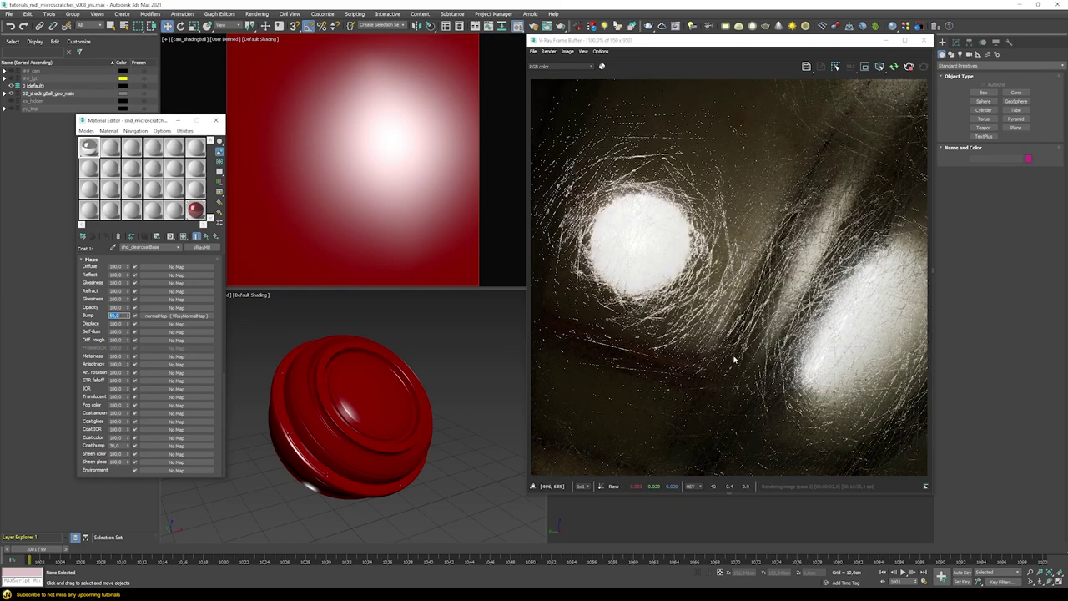
text(25)
key(Return)
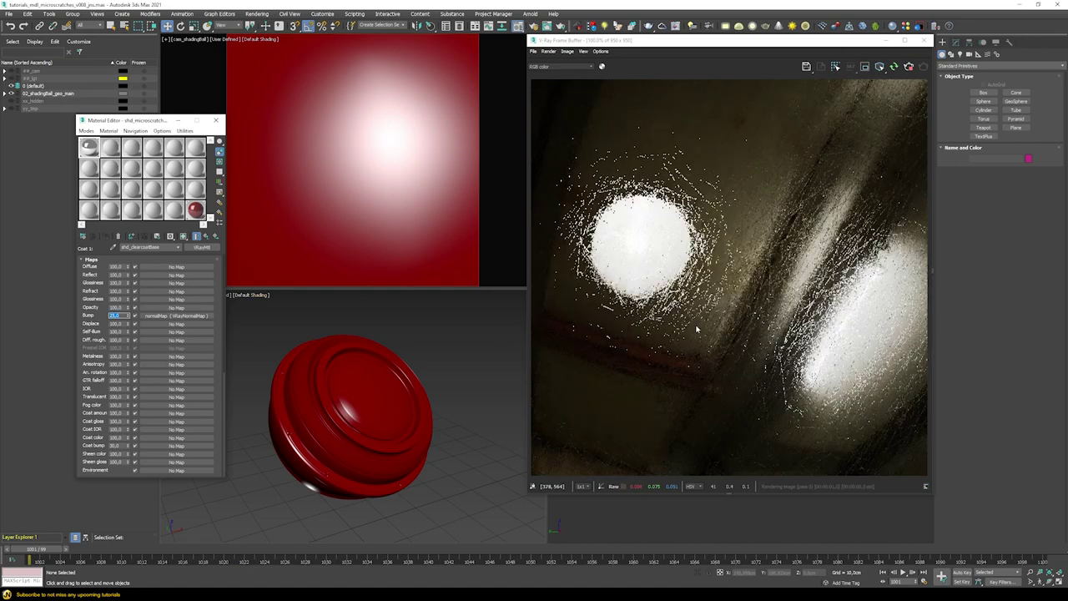
text(5)
key(Return)
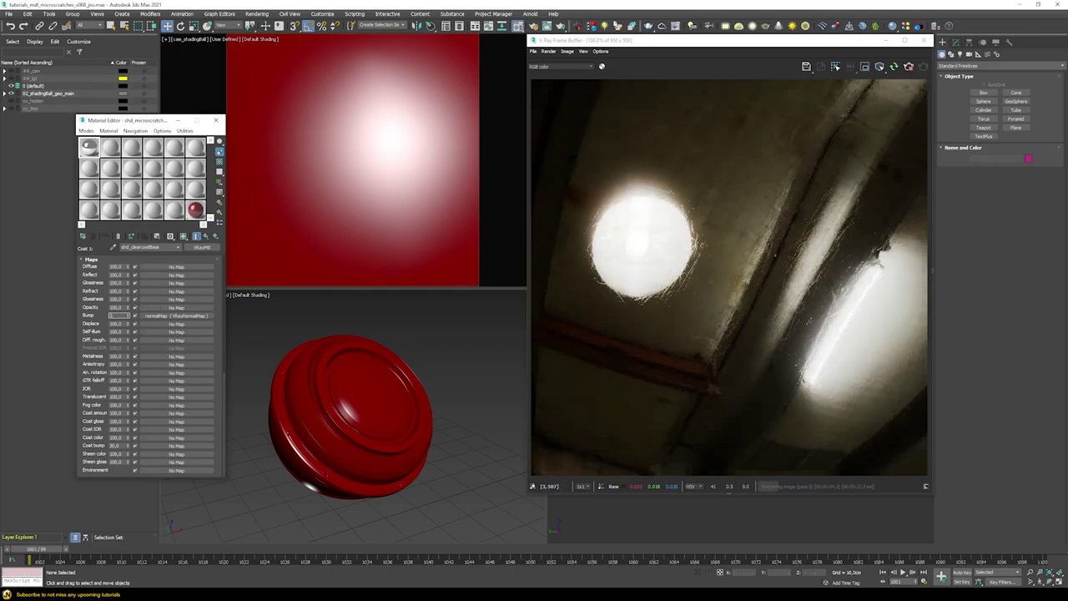
text(100)
key(Return)
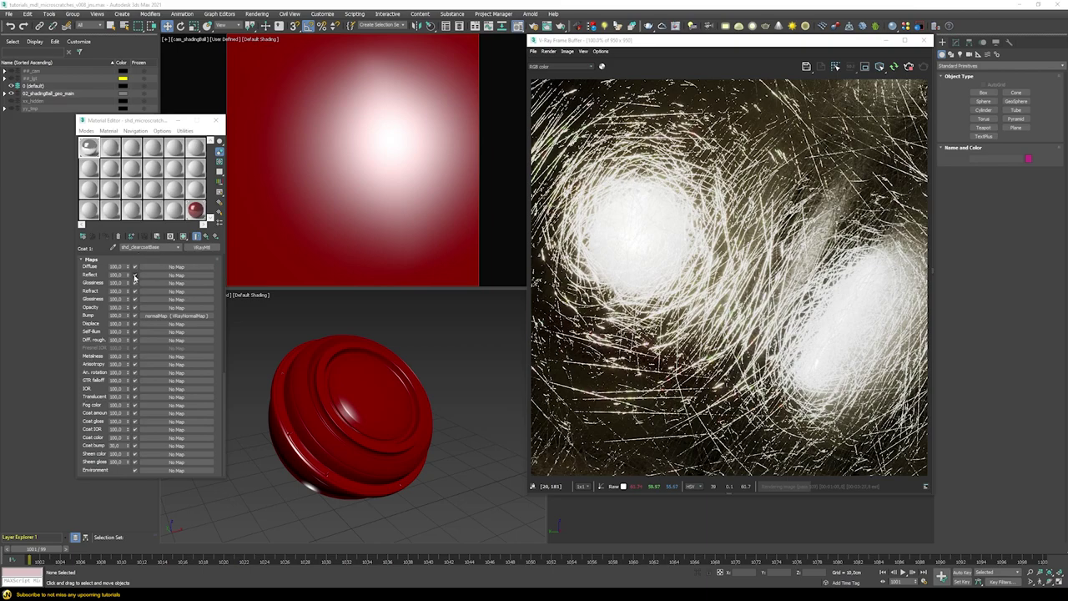
Rename the first coat material of the shd_clearcoat blend to shd_scratches1.
click(206, 236)
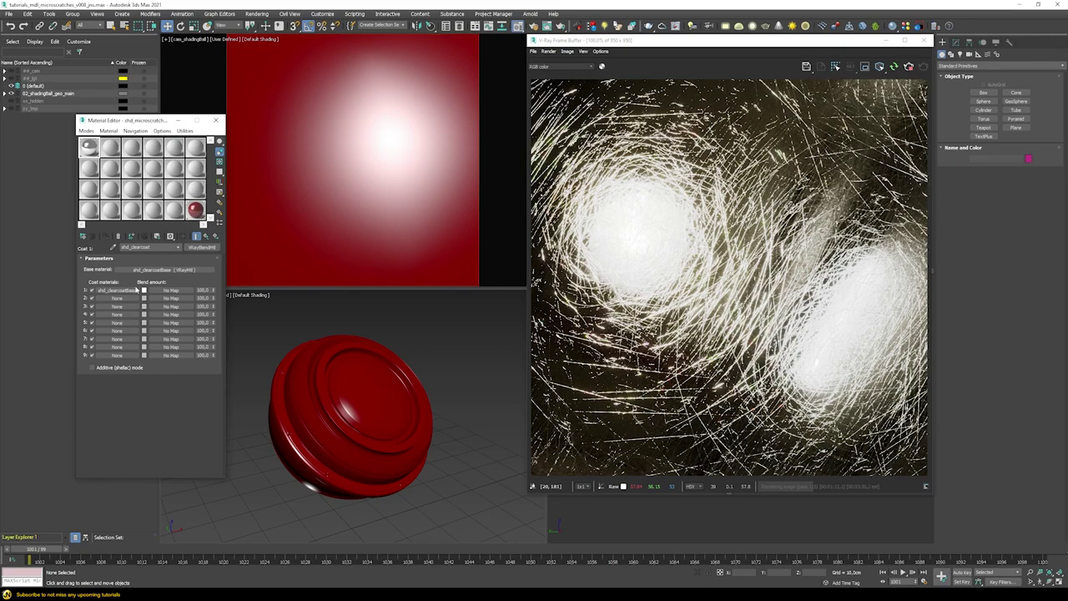
click(127, 290)
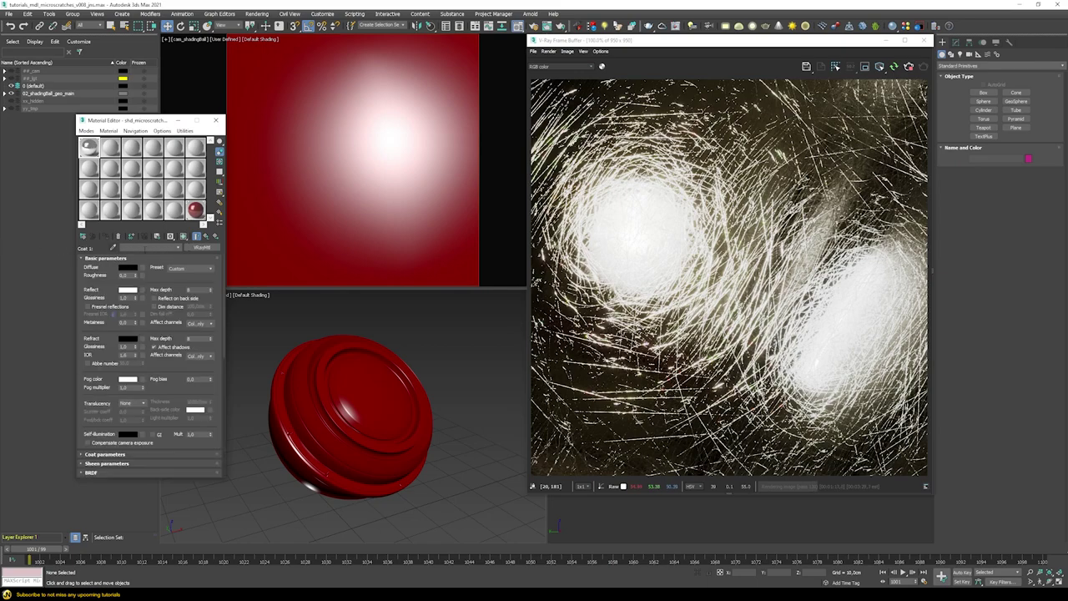
click(206, 236)
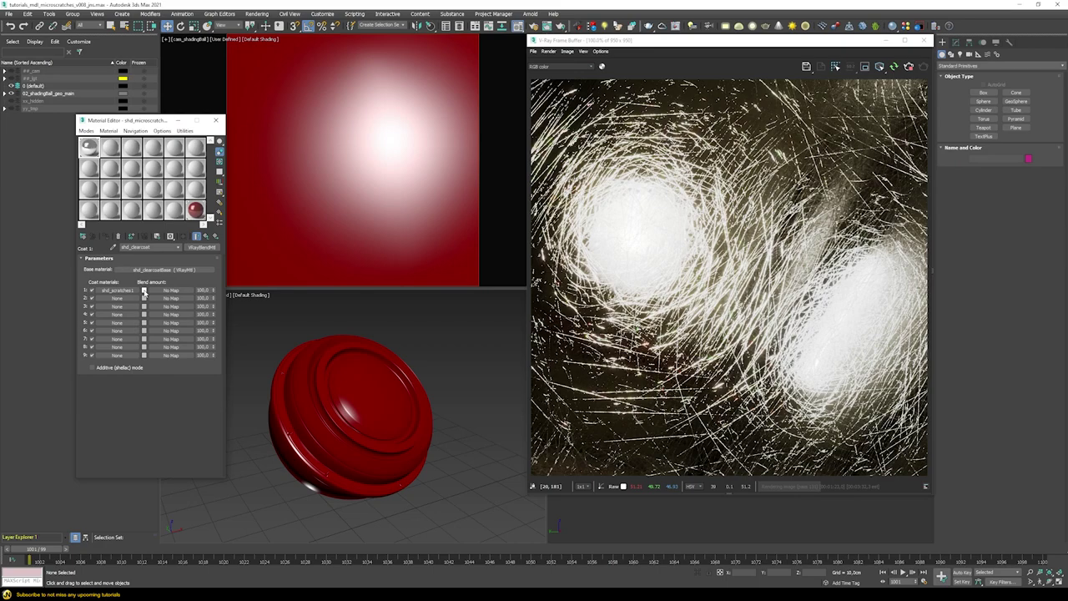
Set the blend amount colour of the shd_scratches1 coat to black.
click(144, 291)
click(267, 96)
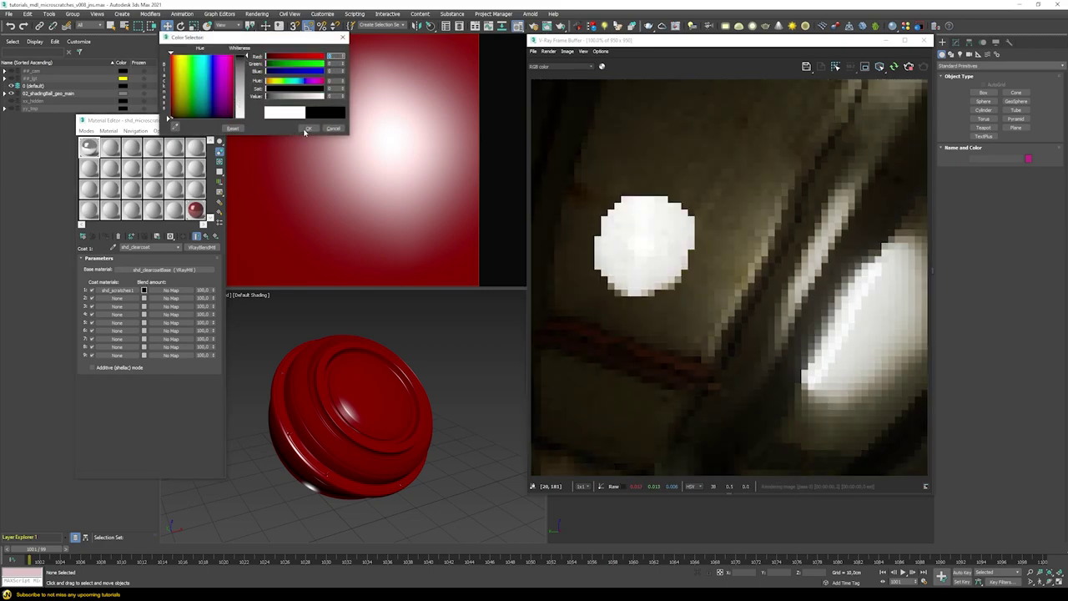
click(307, 129)
Assign a VRayColor map named white as the first coat's blend map and set its colour to pure white.
click(171, 289)
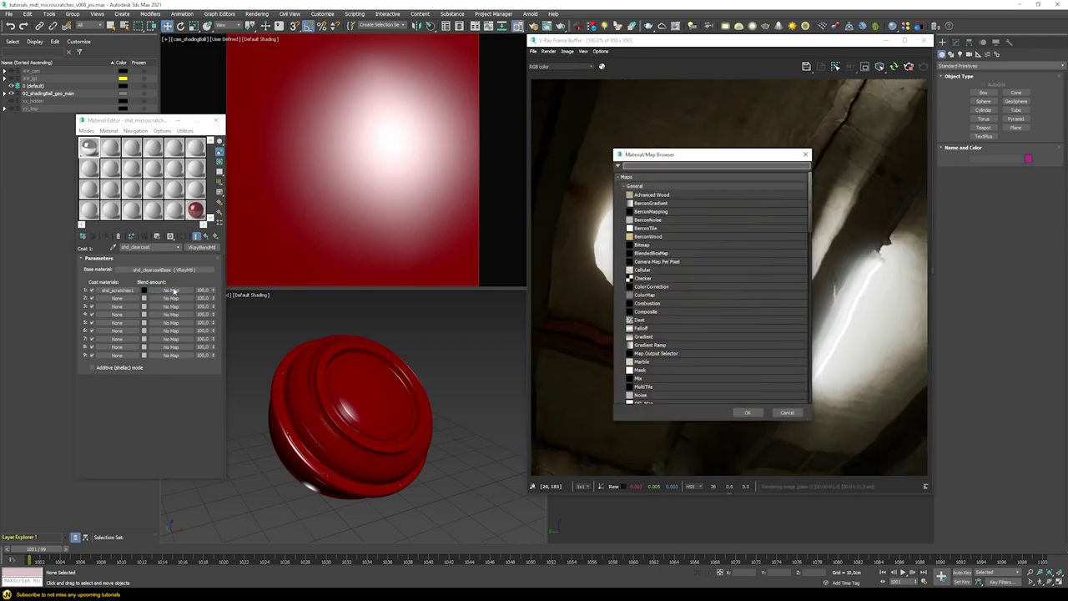
text(vrayc)
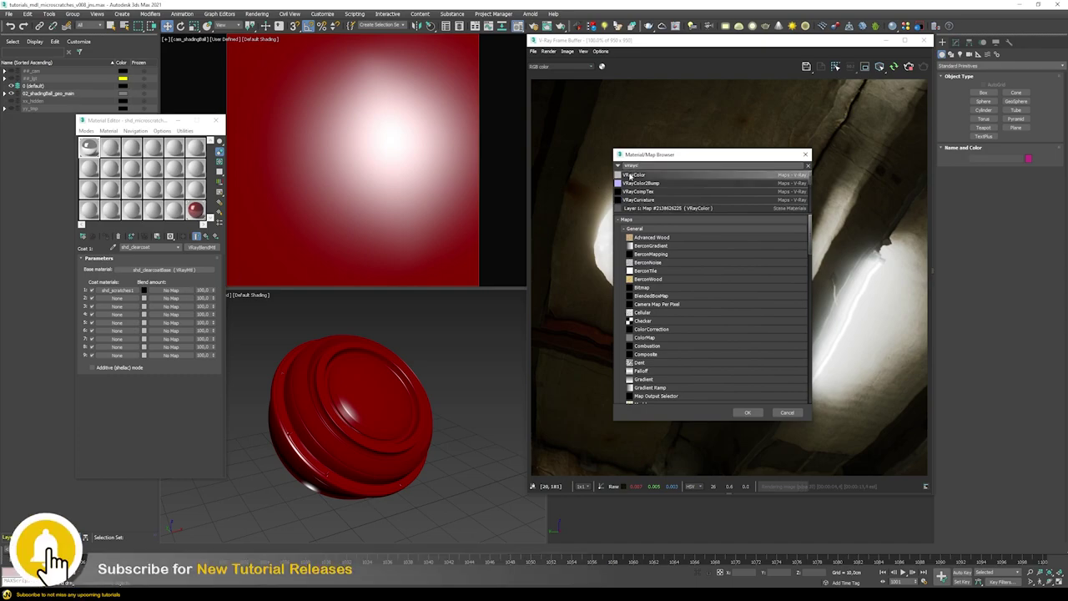
double_click(635, 192)
text(white)
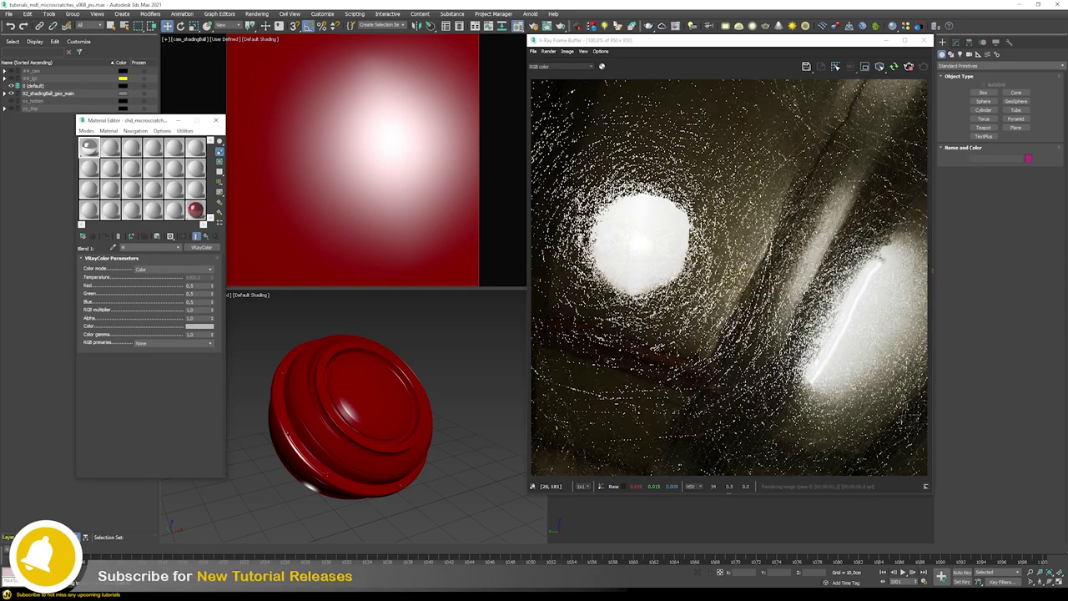
click(198, 327)
drag(302, 98, 330, 98)
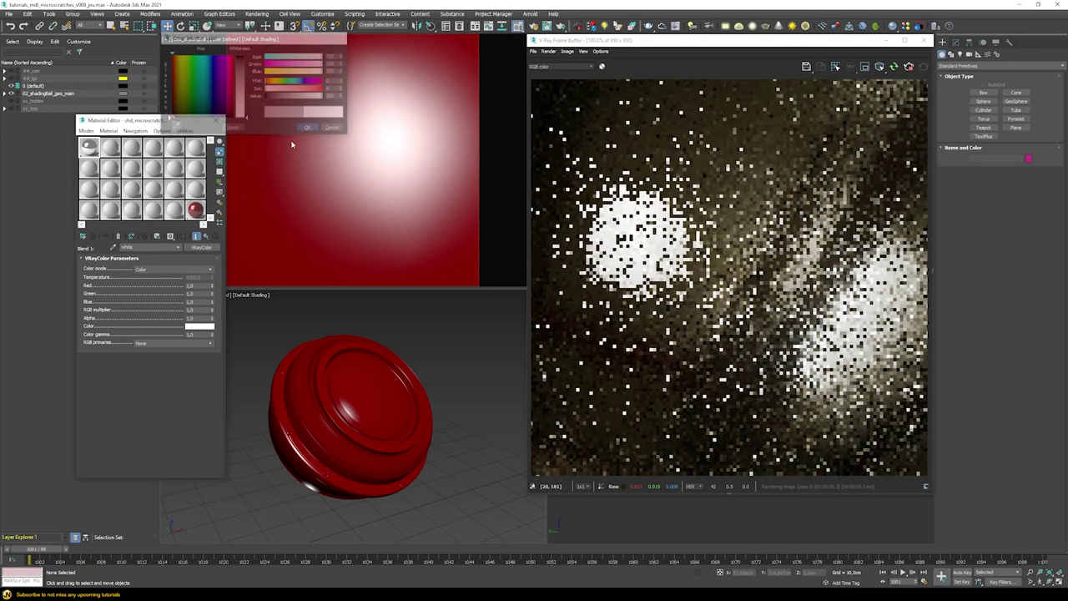
Confirm the blend map's pure white colour and return to the shd_clearcoat blend parameters.
click(309, 128)
click(205, 237)
Try blend amounts of 0, 50 and 10 on the shd_scratches1 coat, and restore 100.
double_click(205, 289)
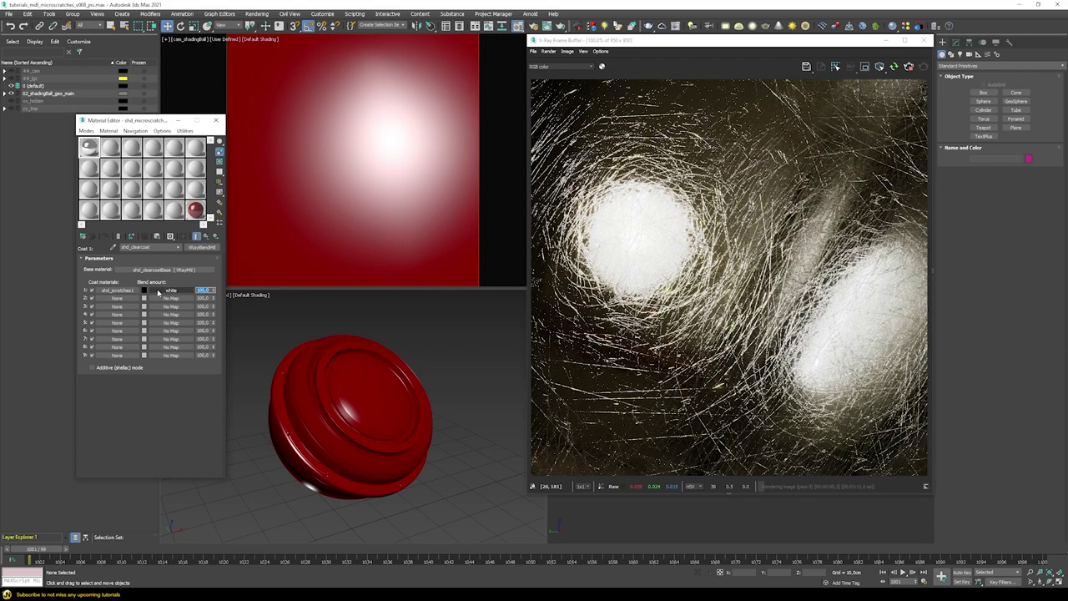
text(0)
key(Return)
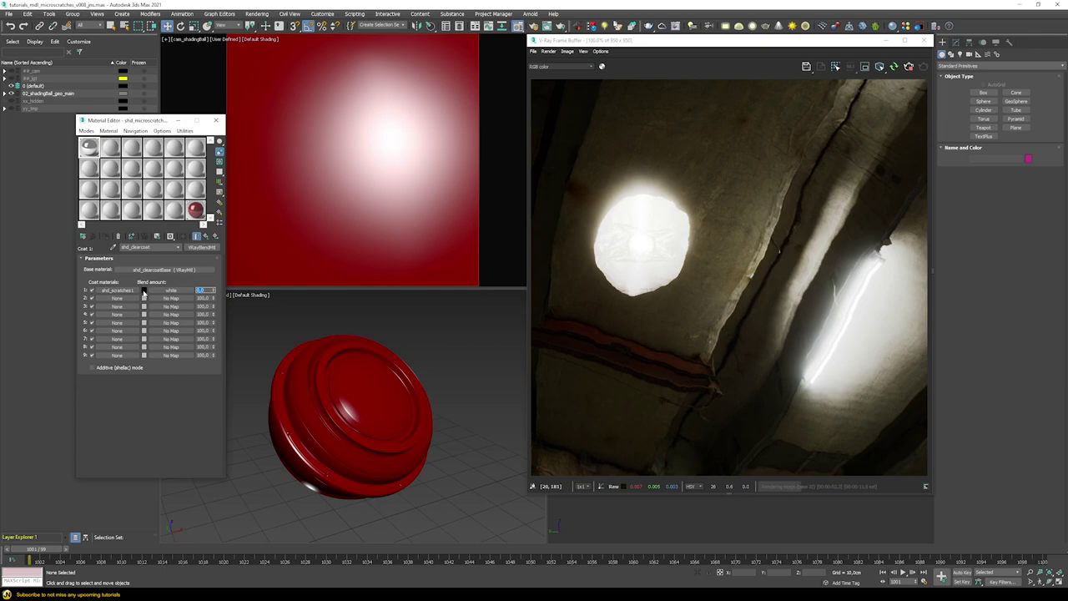
text(50)
key(Return)
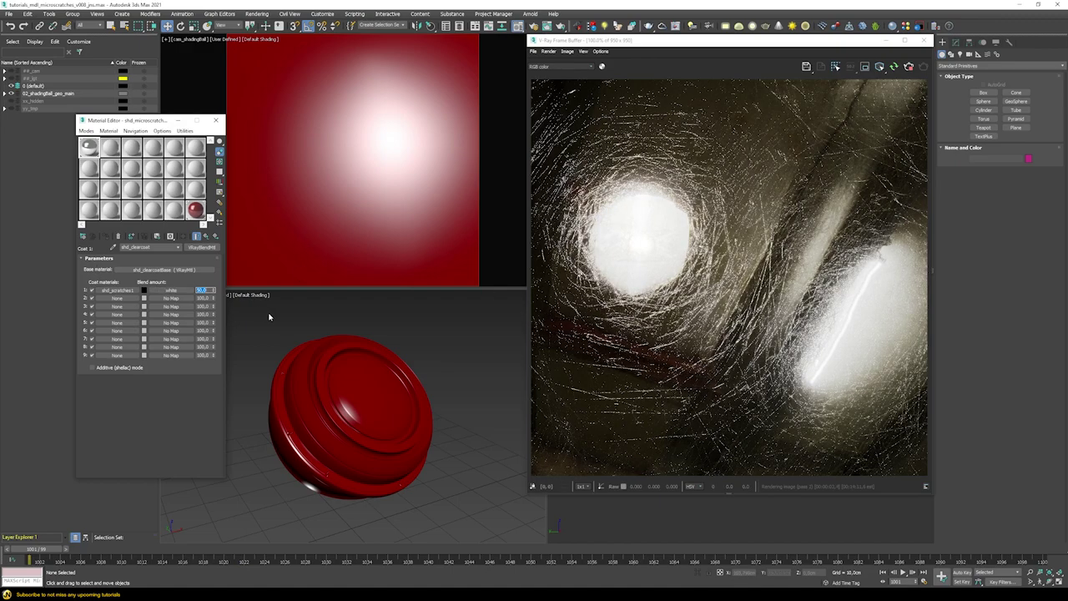
text(10)
key(Return)
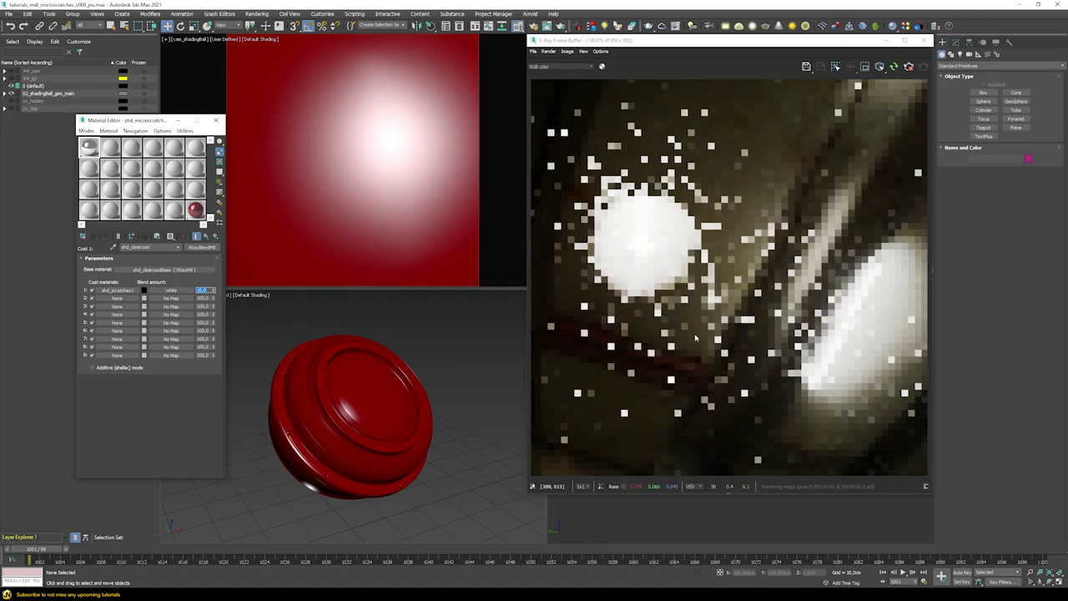
text(100)
key(Return)
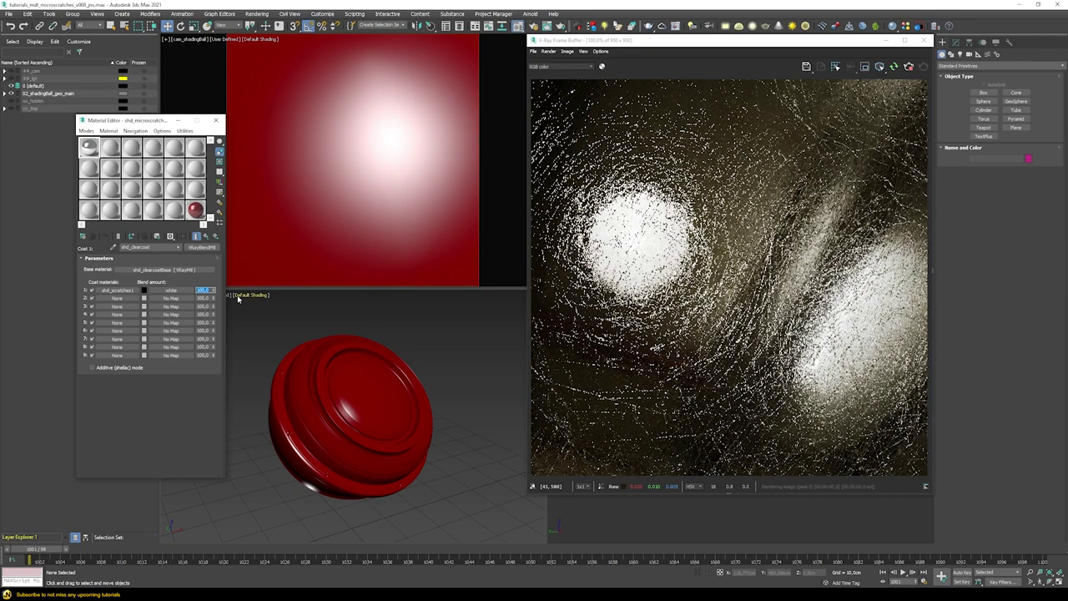
Copy the first coat's white blend map to the blend amounts of coats 2, 3 and 4.
drag(172, 291, 173, 306)
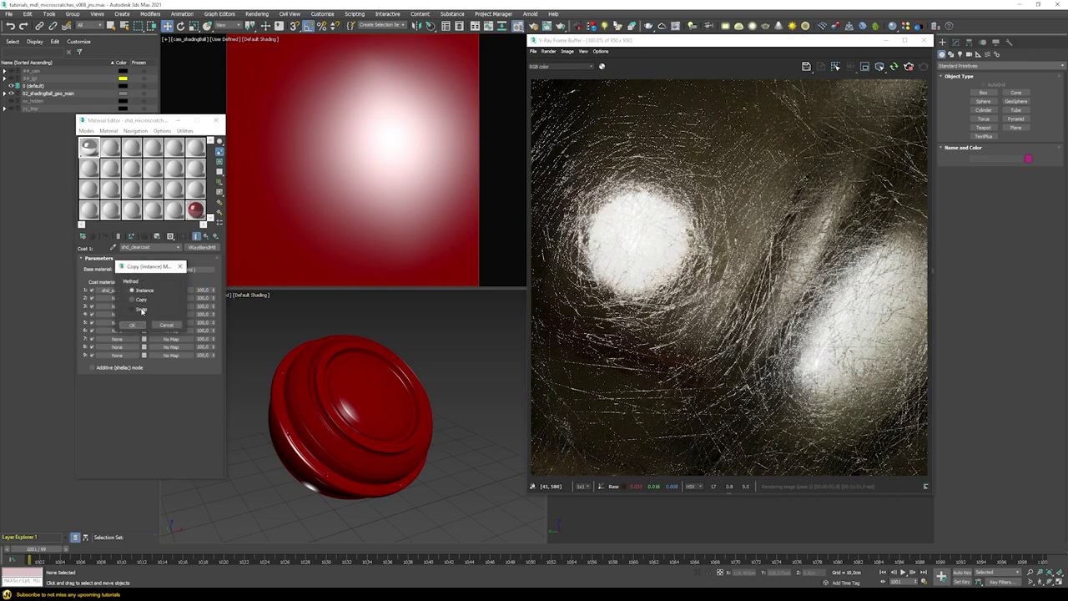
click(131, 309)
click(132, 324)
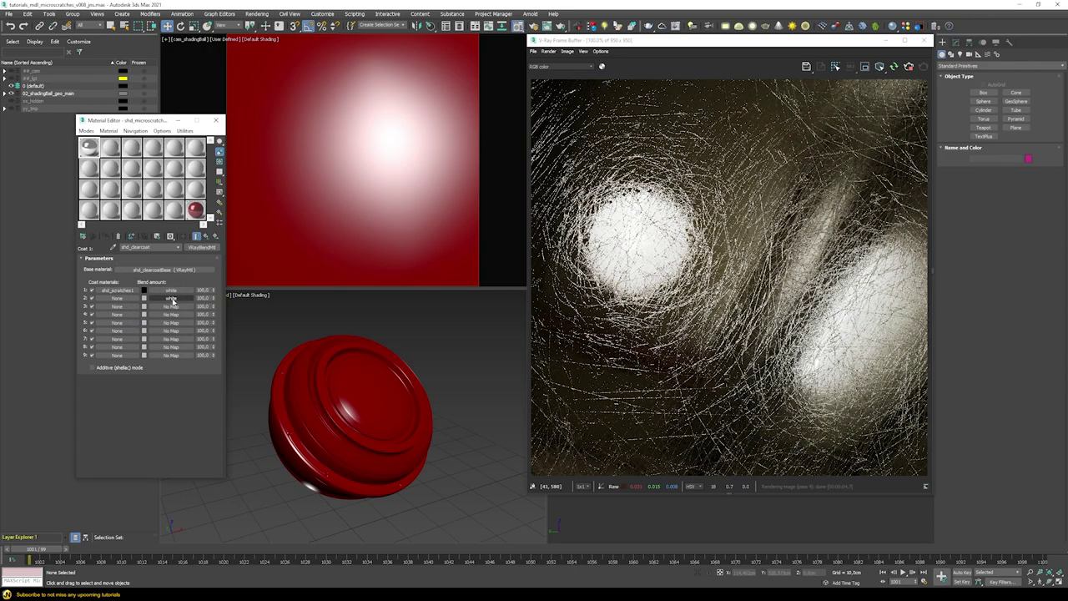
drag(172, 299, 168, 317)
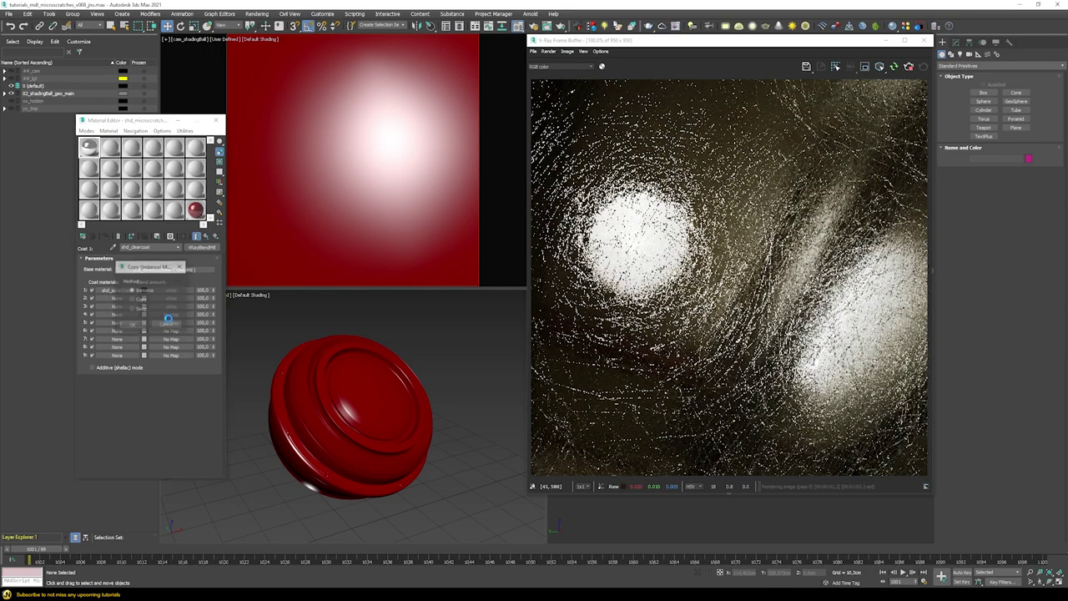
click(167, 317)
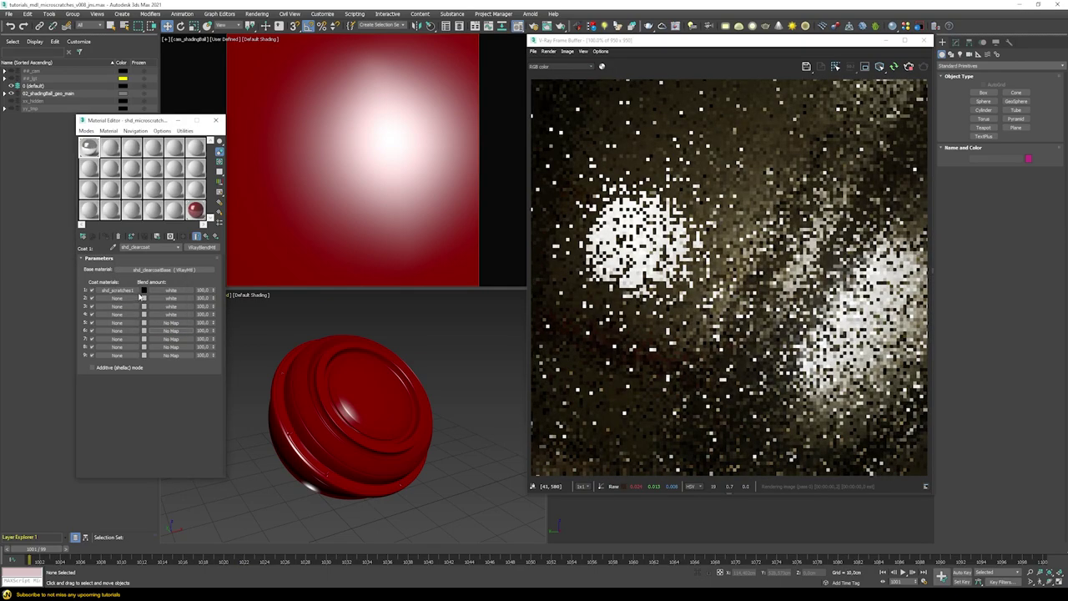
Copy the first coat's black blend colour to coats 2, 3 and 4.
key(Return)
drag(145, 300, 145, 308)
key(Return)
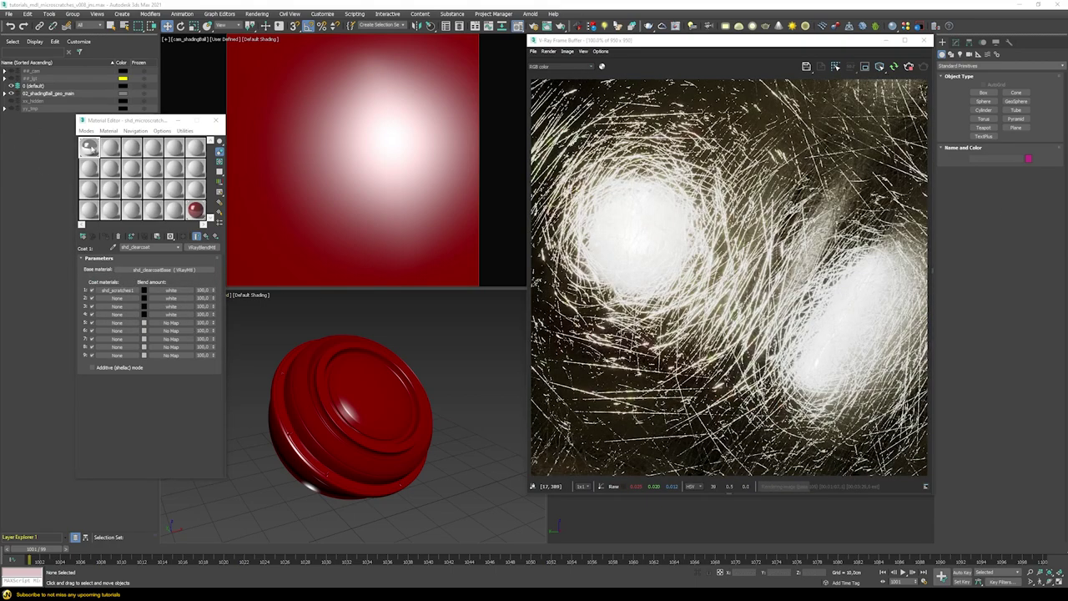
Place shd_scratches1 as an instance in the first sample slot of the last row and copy it to the next three slots.
drag(126, 292, 90, 209)
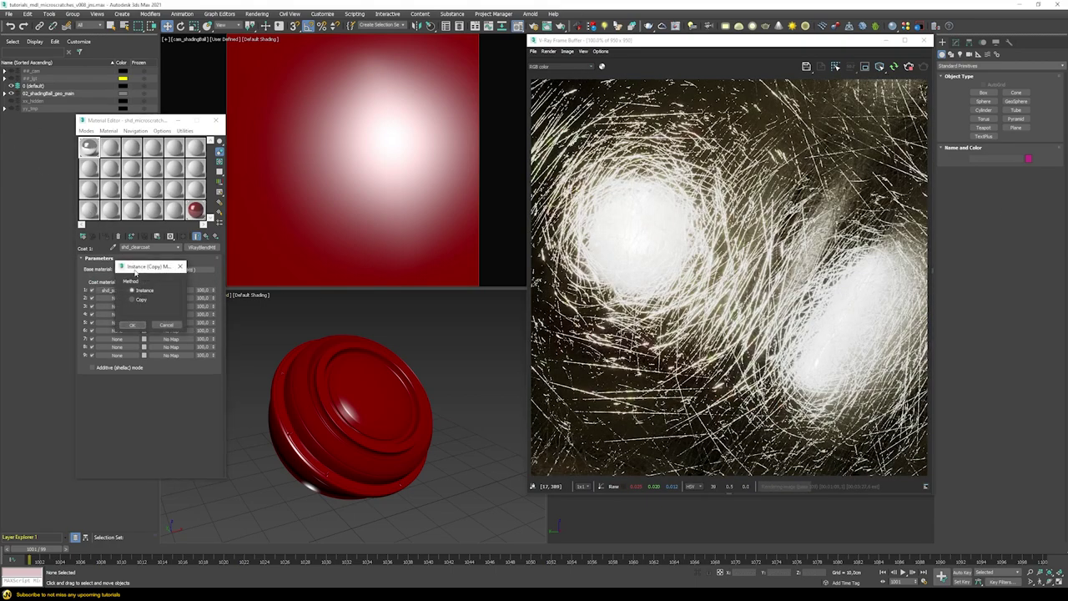
click(141, 322)
click(93, 212)
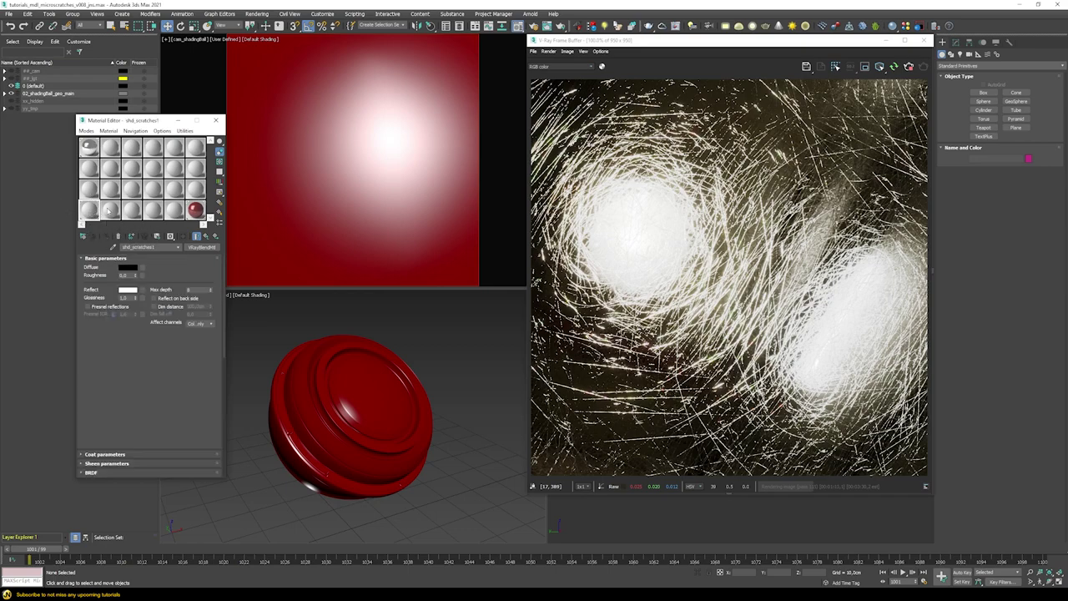
click(110, 210)
click(133, 211)
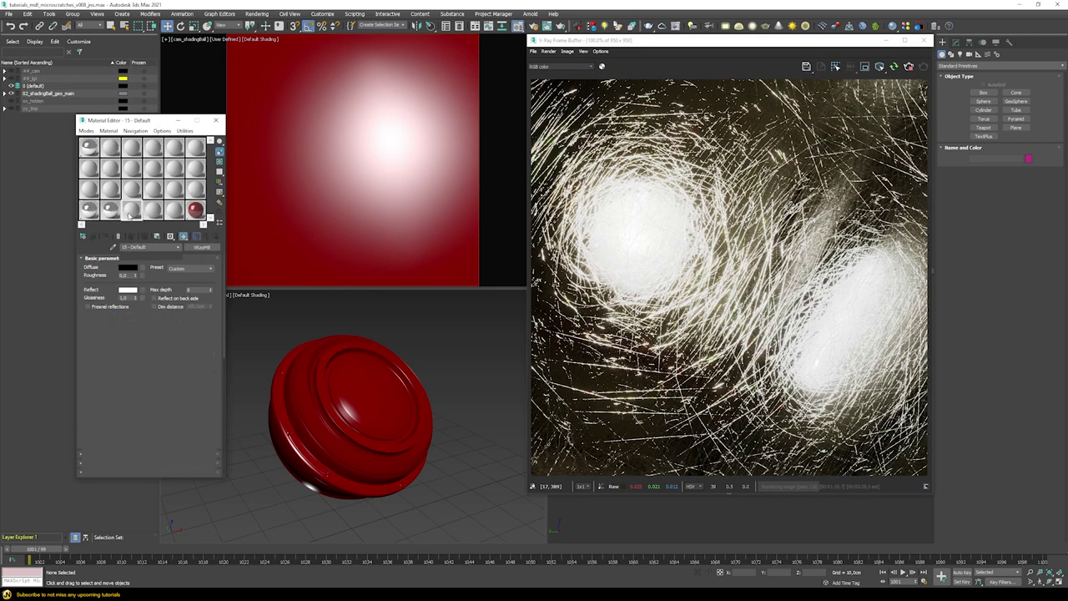
click(154, 212)
click(88, 213)
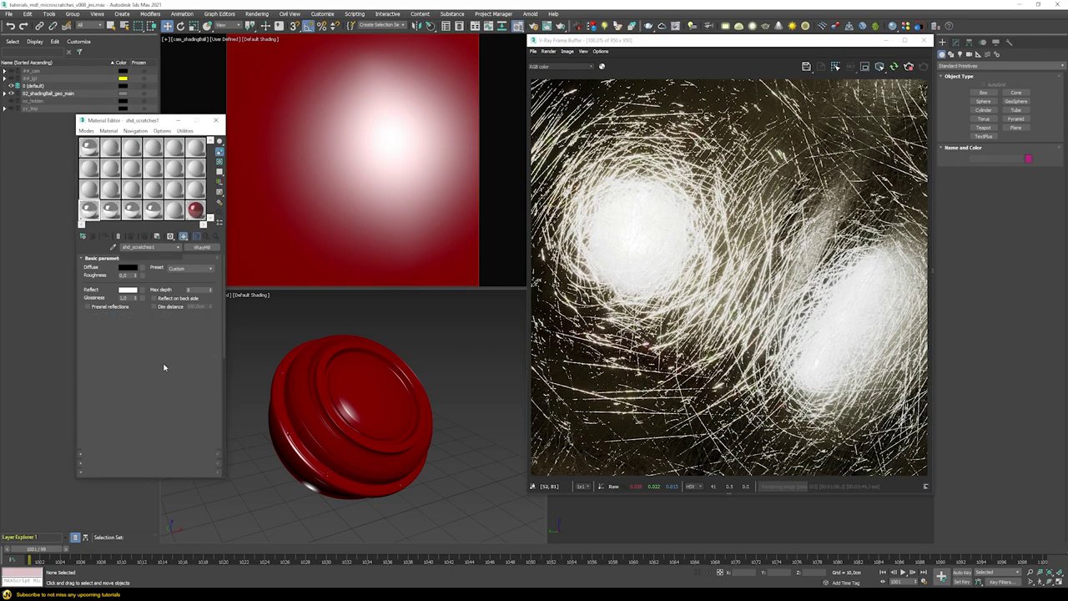
Copy the normalMap bump map of shd_scratches1 and paste it into the second scratch material's bump map.
scroll(164, 369, down, 10)
right_click(174, 317)
click(190, 327)
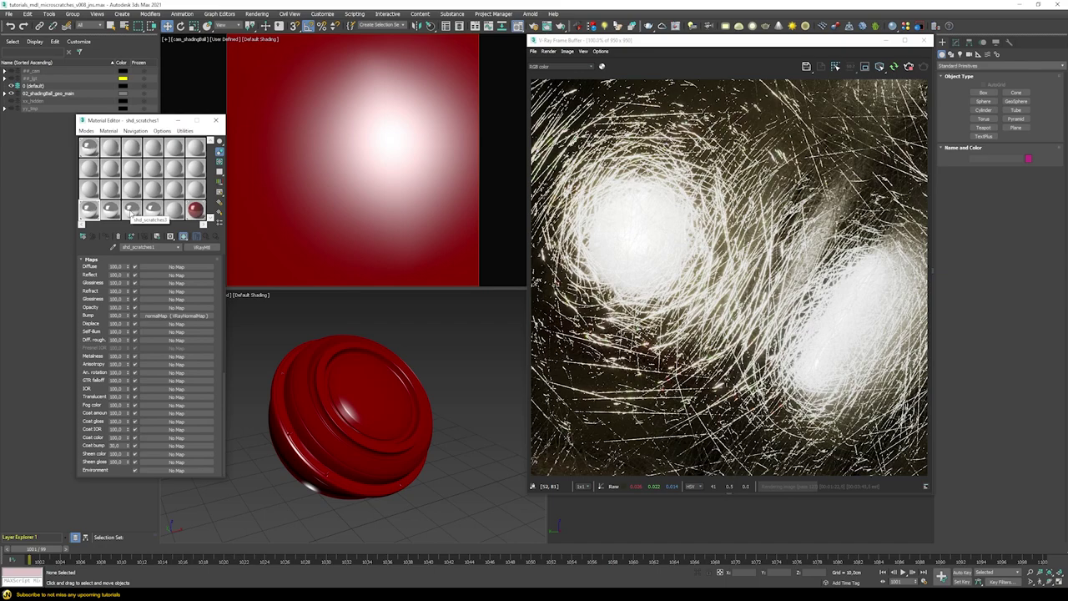
click(110, 210)
double_click(116, 315)
right_click(161, 315)
click(191, 338)
Paste the copied normalMap into the bump maps of the third and fourth scratch materials.
click(132, 211)
double_click(117, 315)
right_click(156, 317)
click(187, 355)
click(153, 210)
double_click(117, 315)
right_click(164, 314)
click(191, 354)
click(89, 210)
scroll(155, 334, up, 10)
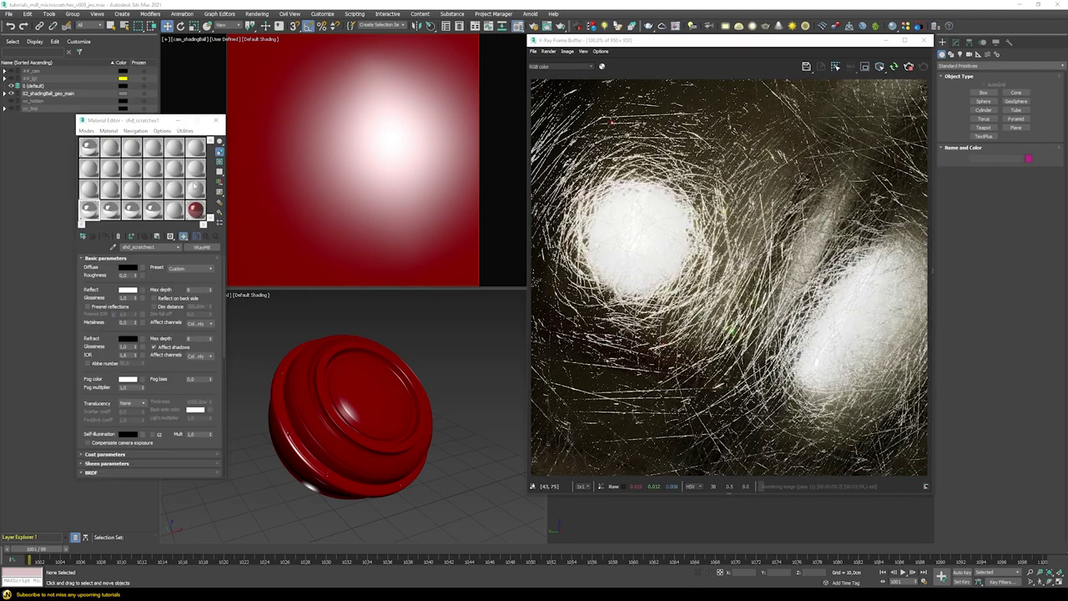
Assign shd_scratches2, shd_scratches3 and shd_scratches4 as coat materials 2, 3 and 4 of the shd_clearcoat blend.
click(89, 148)
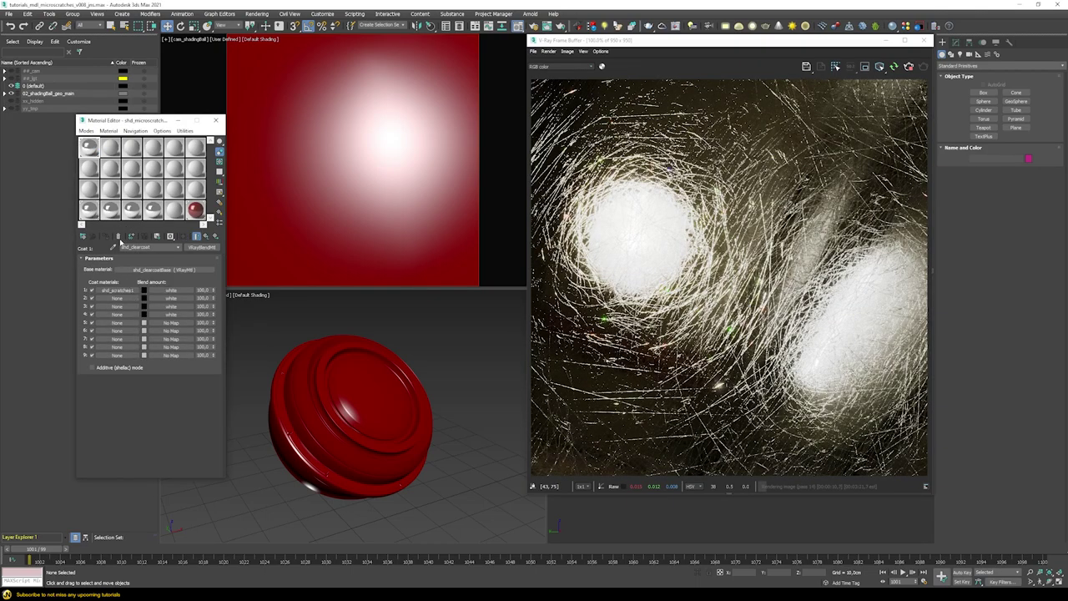
drag(110, 211, 120, 299)
click(134, 325)
drag(135, 216, 124, 307)
click(134, 324)
drag(153, 215, 123, 315)
key(Return)
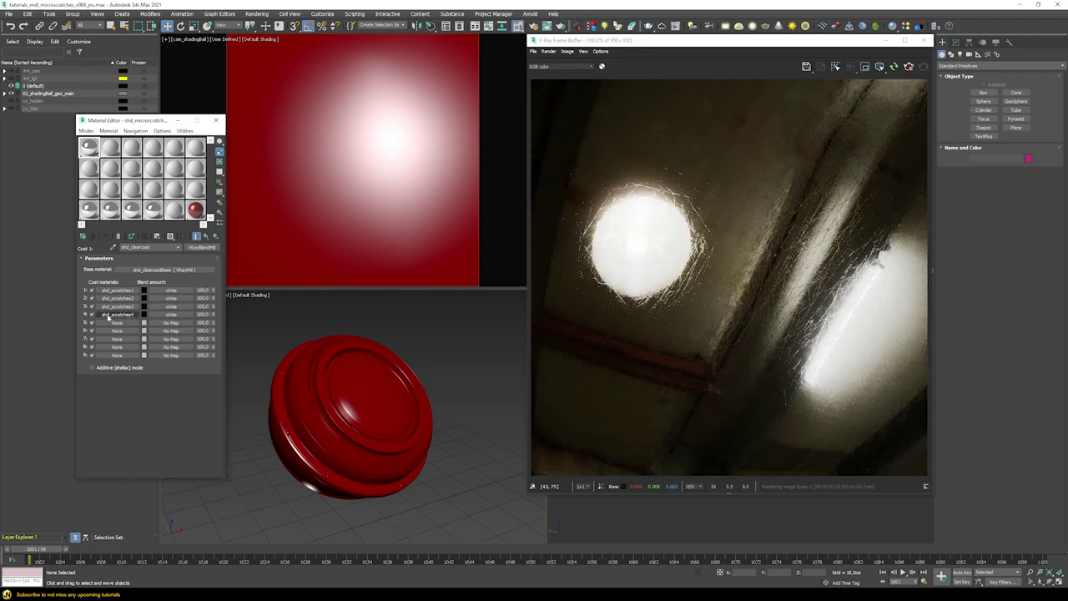
Set the blend amounts of all four scratch coats to 0.
double_click(203, 314)
text(0)
key(Return)
double_click(204, 306)
text(0)
key(Return)
double_click(204, 298)
text(0)
key(Return)
double_click(203, 291)
text(0)
key(Return)
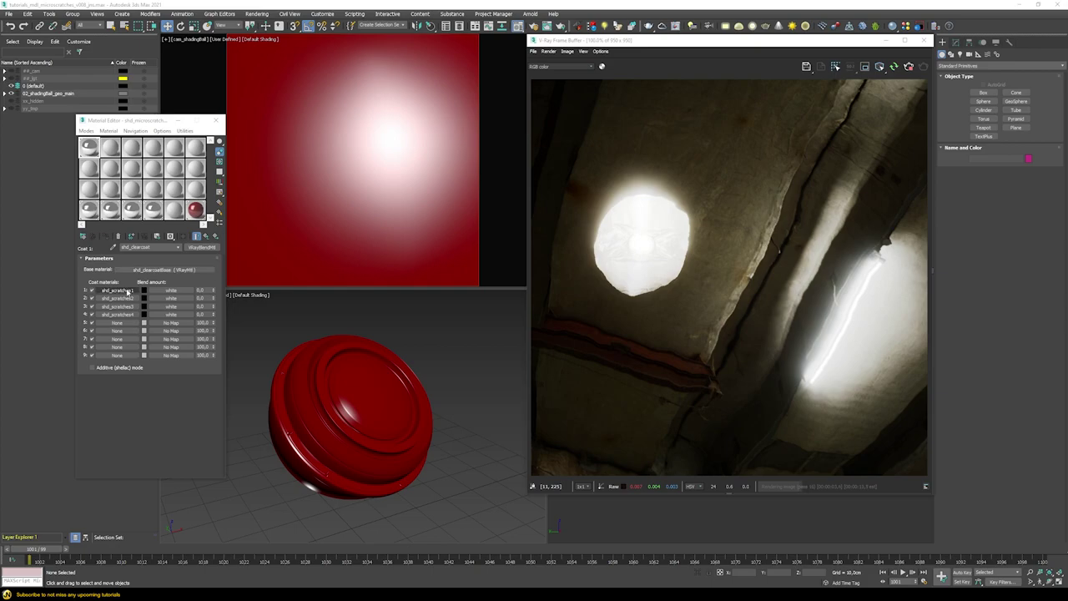
Set the blend amounts of scratch coats 1 to 4 to 1, 2, 5 and 10.
double_click(200, 290)
text(1)
key(Return)
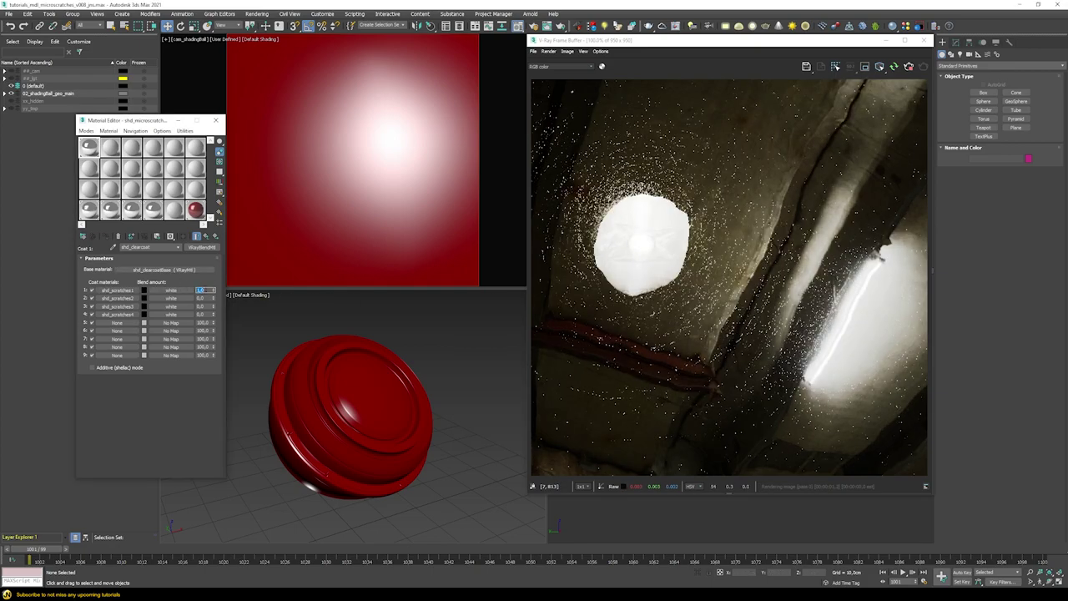
key(Tab)
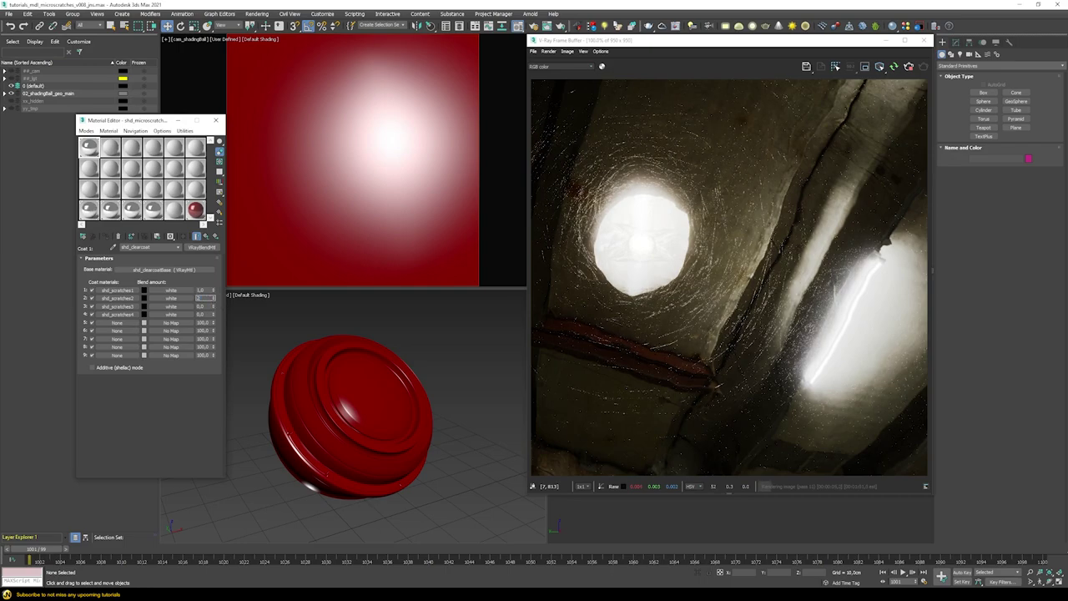
text(2)
key(Tab)
text(5)
key(Tab)
key(Return)
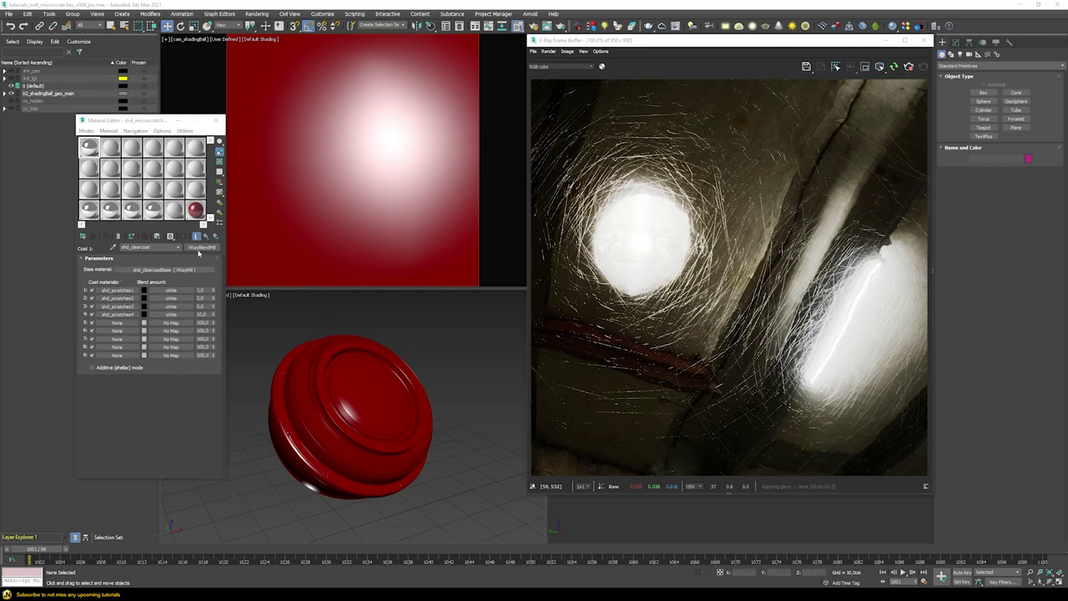
Reset the blend amounts of coats 2, 3 and 4 to 0 and set the shd_scratches1 coat to 100.
right_click(213, 313)
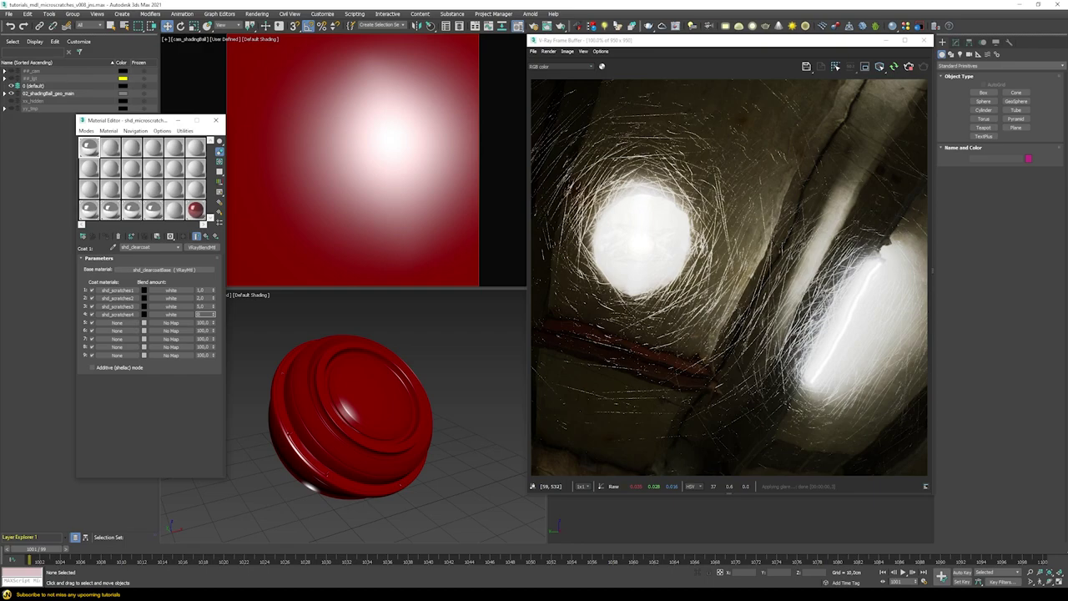
right_click(213, 306)
right_click(212, 298)
double_click(202, 291)
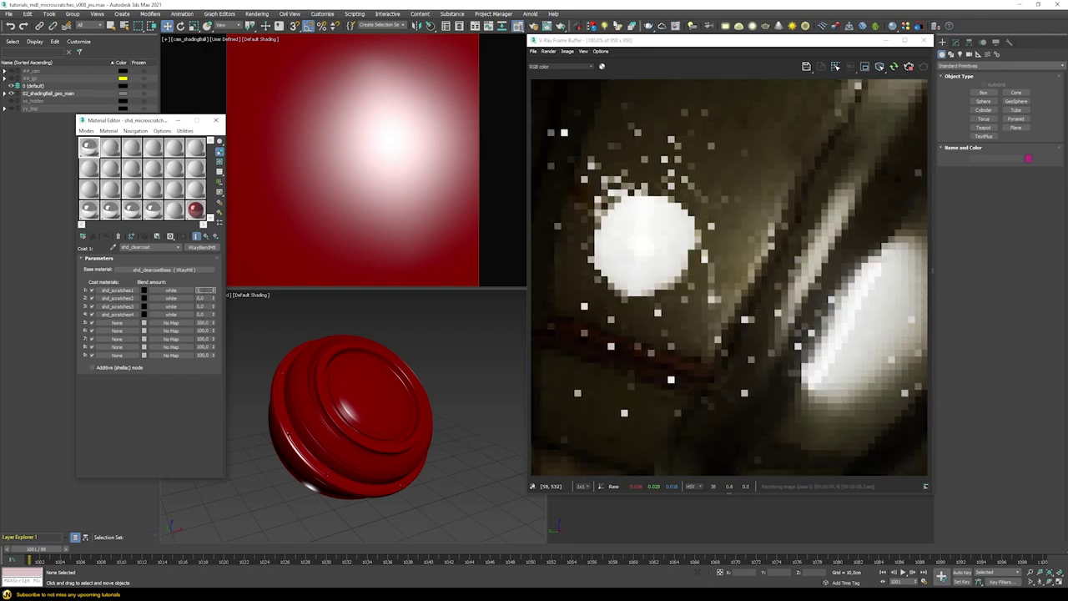
text(100)
key(Return)
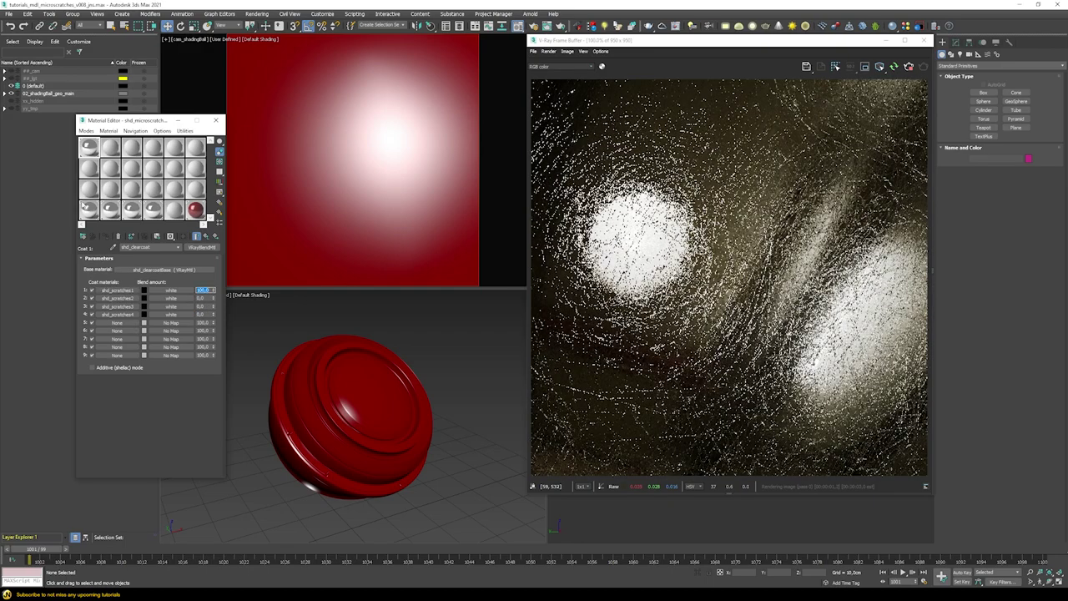
Set the reflection glossiness of the shd_scratches1 material to 0.9.
click(84, 207)
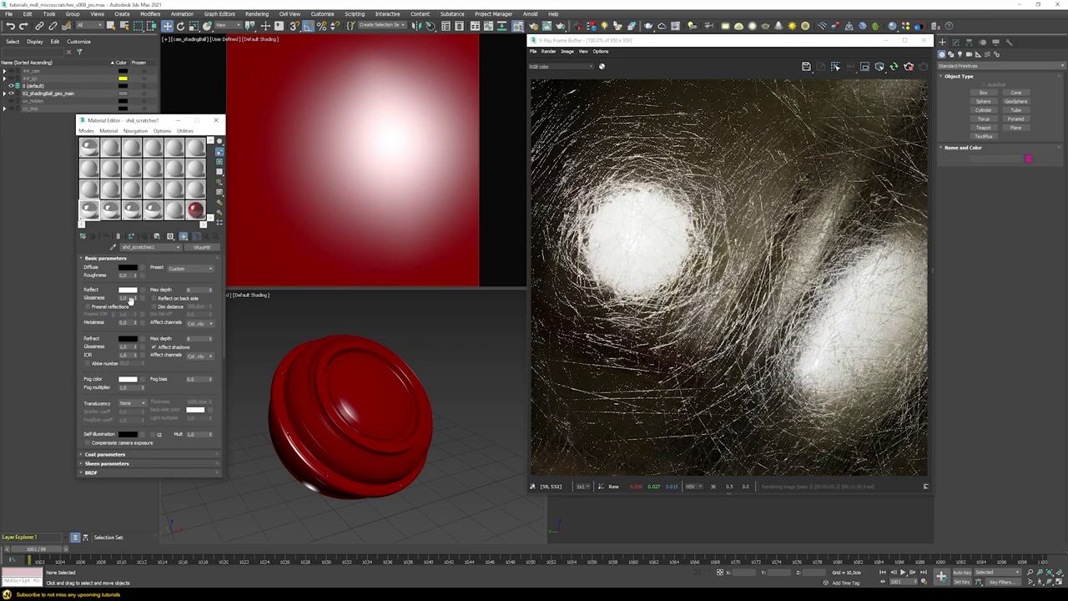
text(0,9)
key(Return)
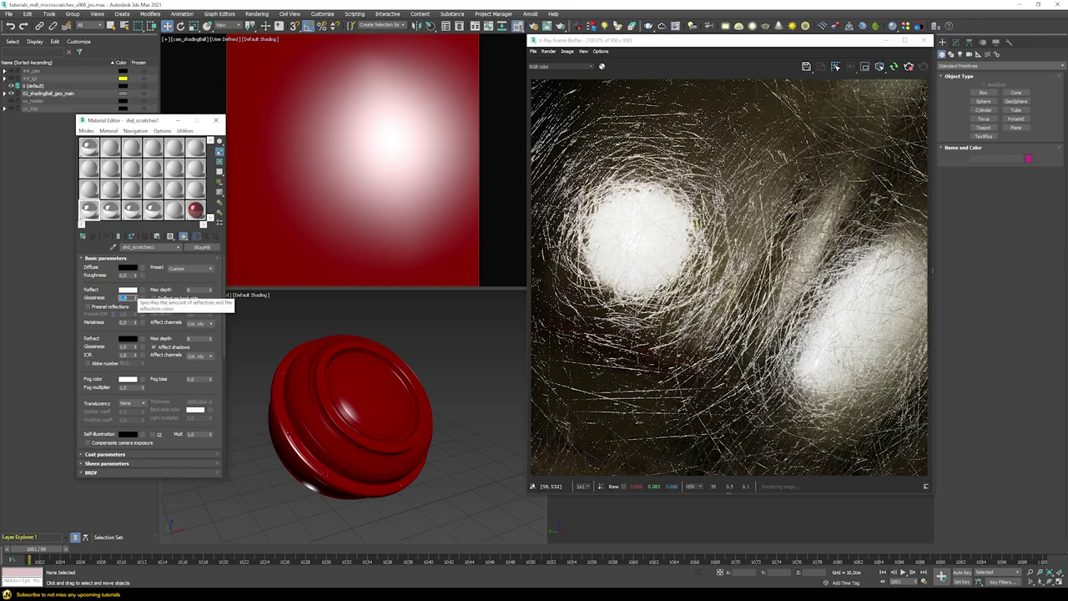
Set the BRDF anisotropy of shd_scratches1 to 0.75.
scroll(156, 338, down, 5)
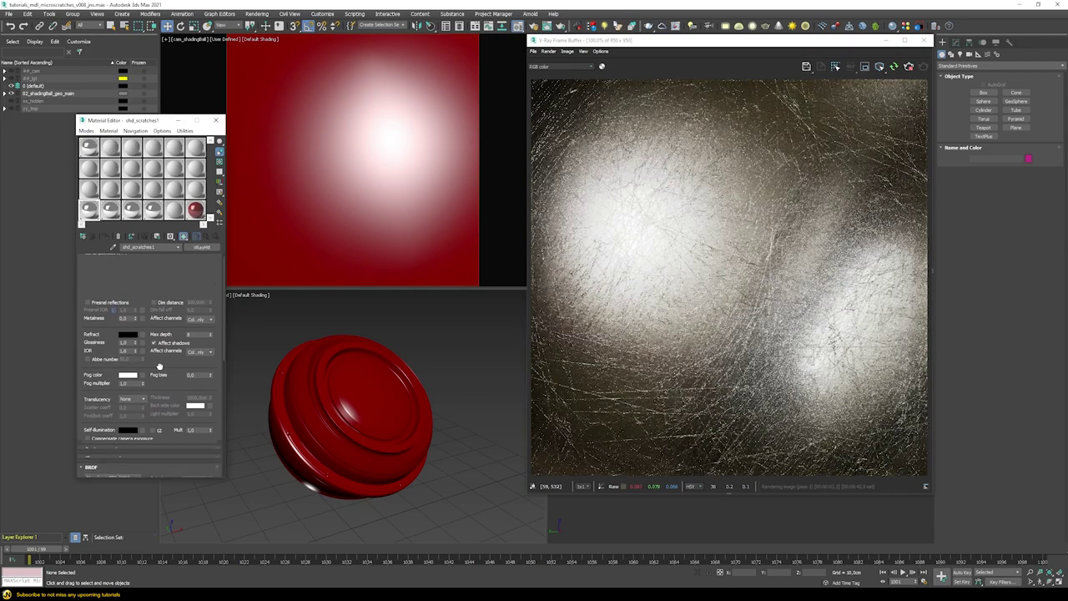
double_click(190, 400)
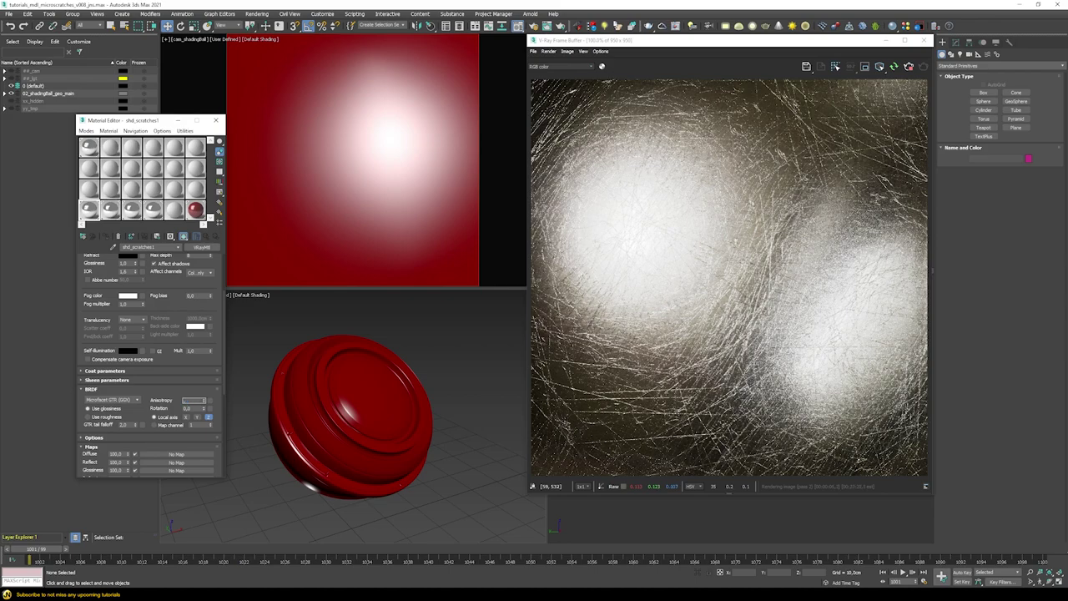
text(0.8)
key(Return)
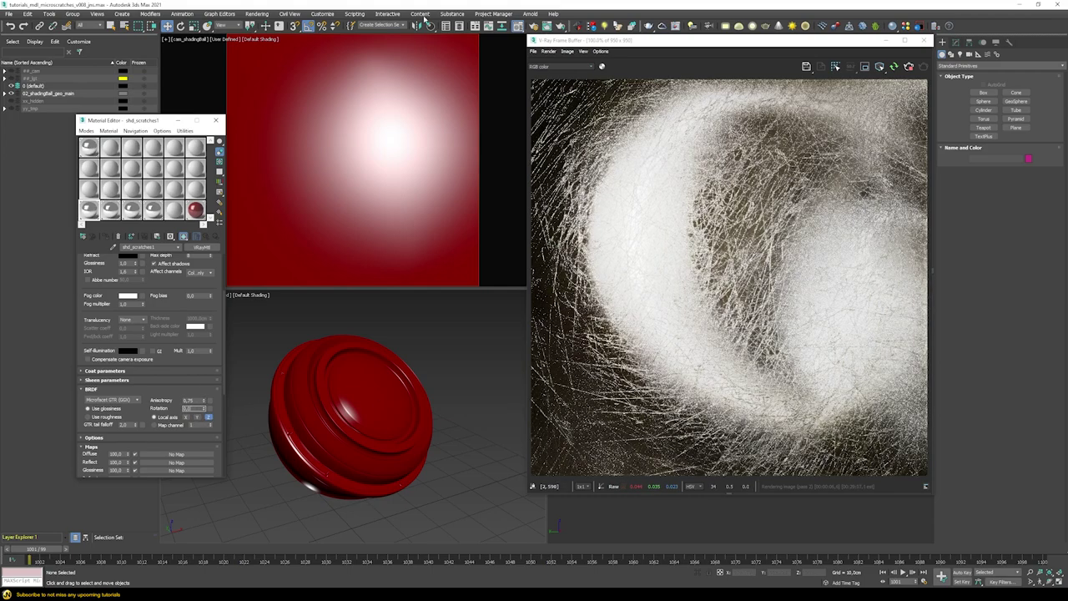
Switch the camera viewport to cam_shadingBall3 to render the whole shading ball.
click(200, 40)
mouse_move(250, 48)
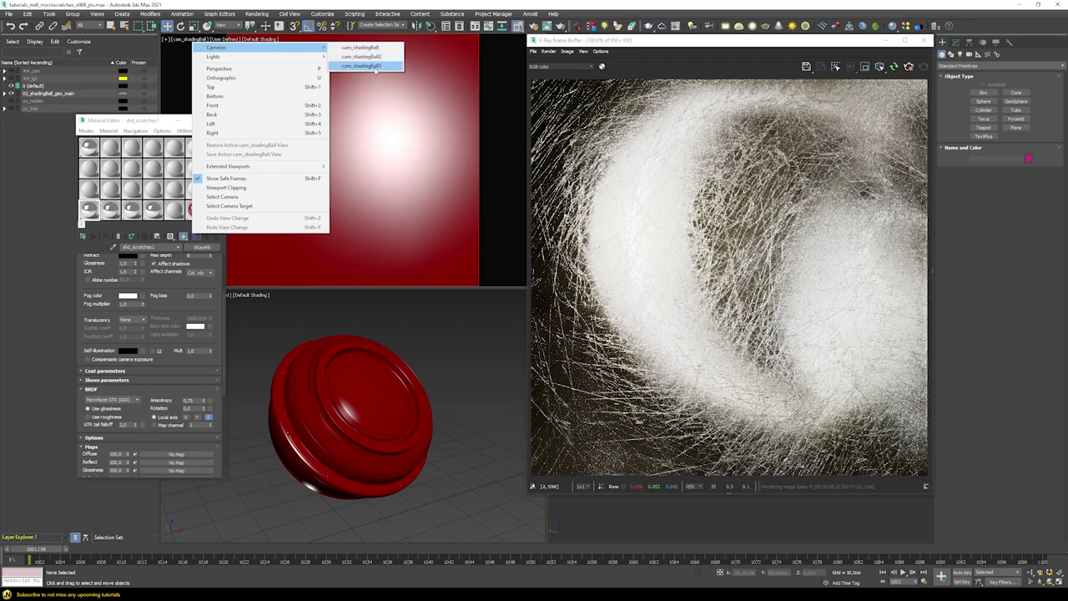
click(364, 66)
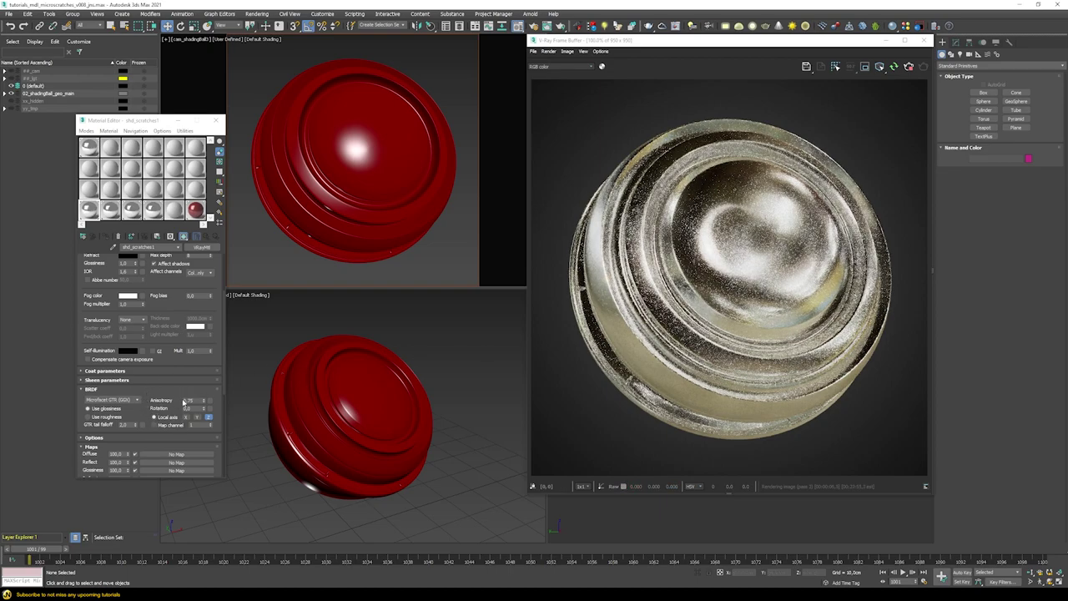
Set the anisotropy rotation of shd_scratches1 to -45, try the Y and X local axes, and restore Z.
click(192, 408)
text(-45)
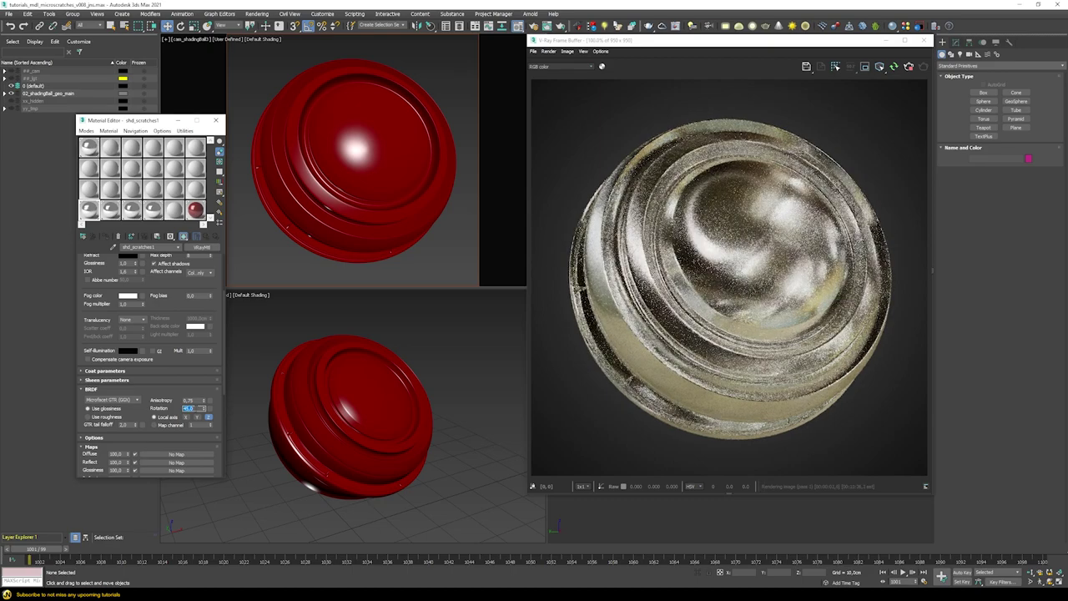
click(197, 417)
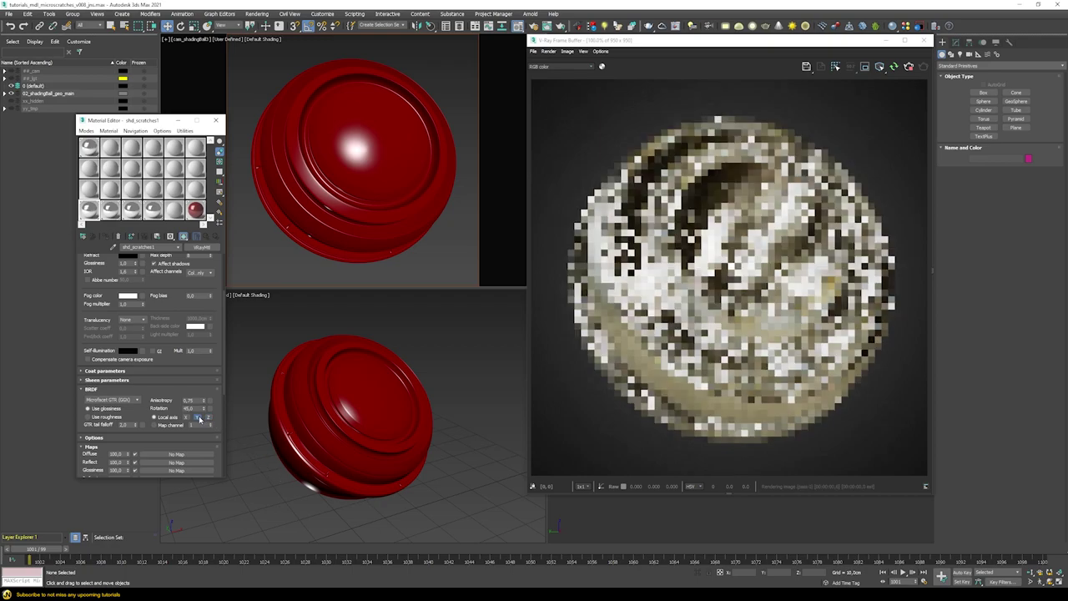
click(187, 417)
click(209, 417)
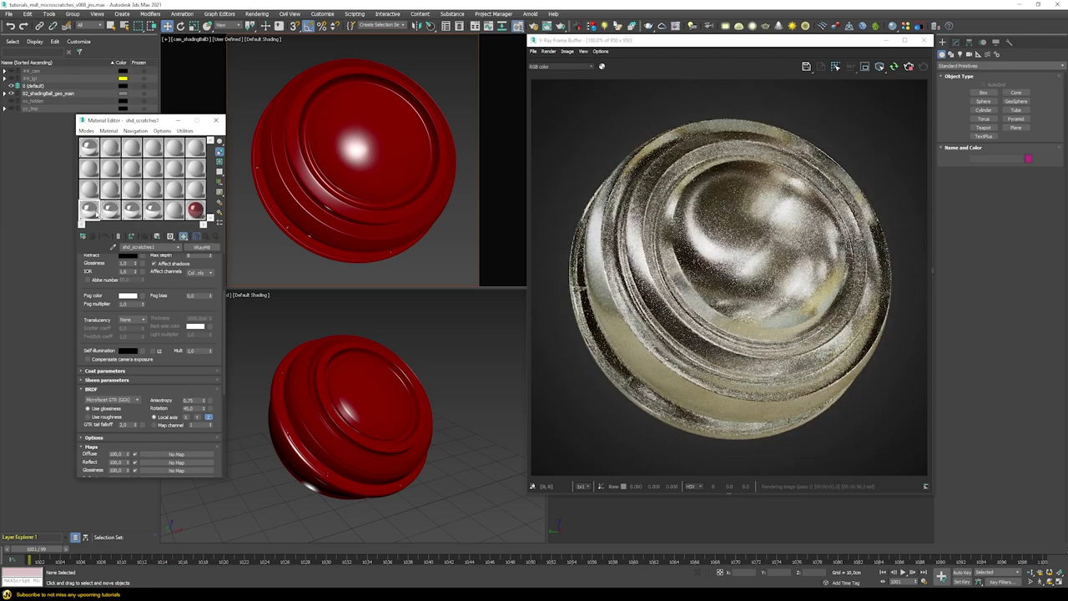
Set the BRDF anisotropy of the shd_scratches2 material to 0.75.
scroll(105, 288, up, 2)
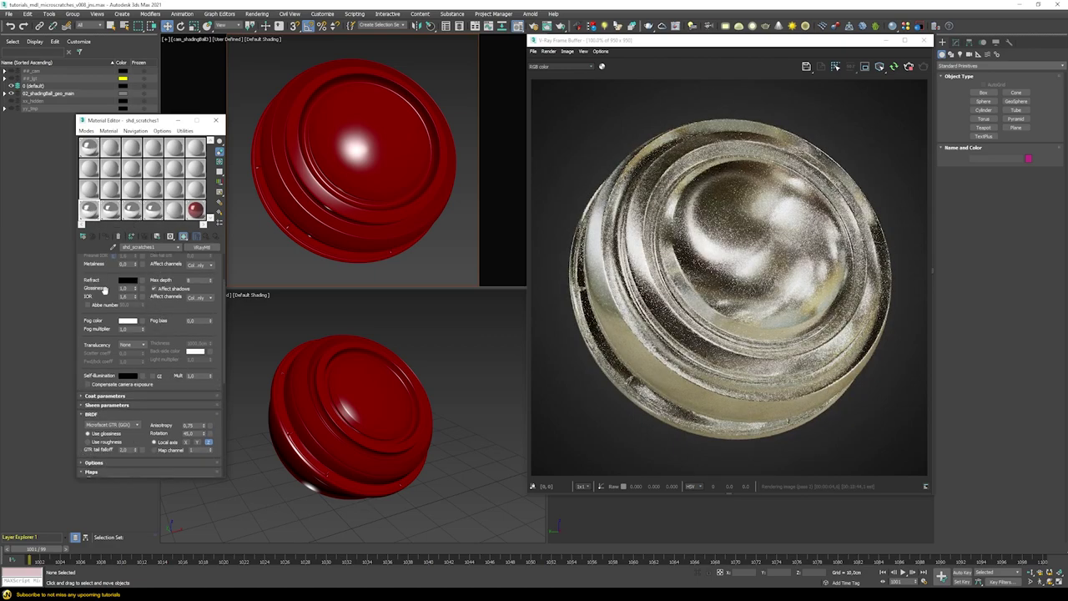
scroll(199, 358, down, 5)
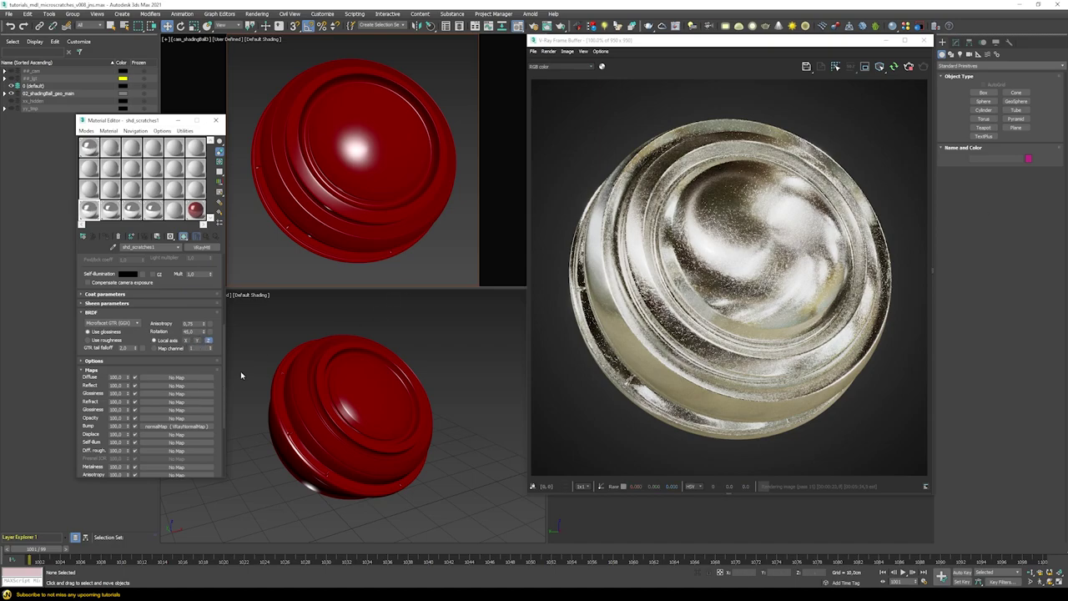
click(111, 210)
double_click(189, 465)
text(0,75)
key(Tab)
Set the BRDF anisotropy of the shd_scratches3 material to 0.75.
click(132, 210)
scroll(125, 298, down, 2)
double_click(189, 382)
text(0,75)
key(Tab)
Set the BRDF anisotropy of the shd_scratches4 material to 0.75.
click(153, 210)
double_click(189, 466)
text(0,75)
key(Return)
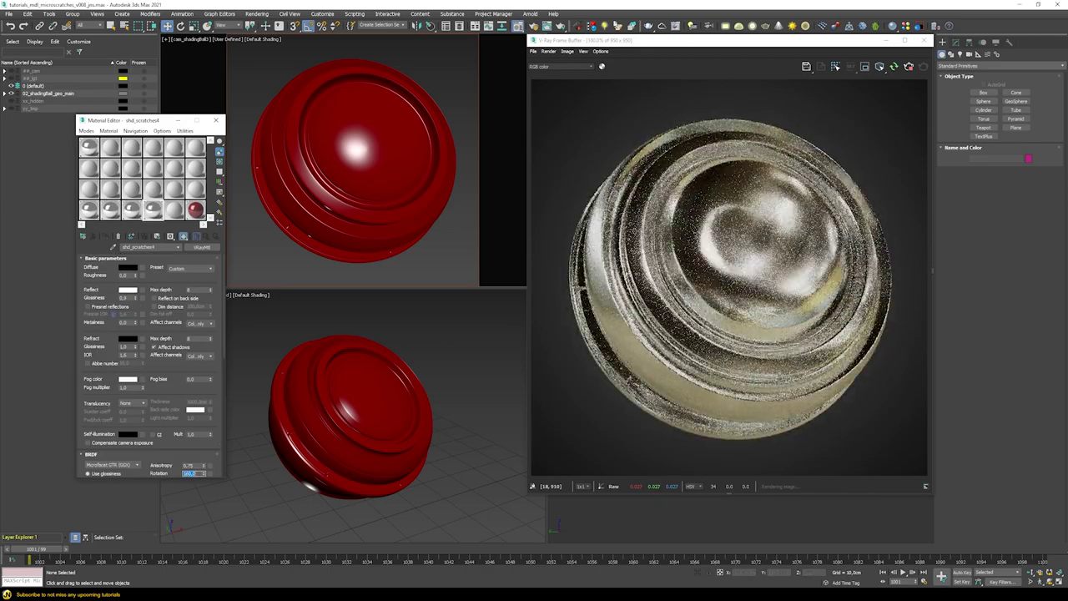
Set the blend amounts of the four scratch coats in shd_clearcoat to 1, 2, 5 and 10.
click(98, 238)
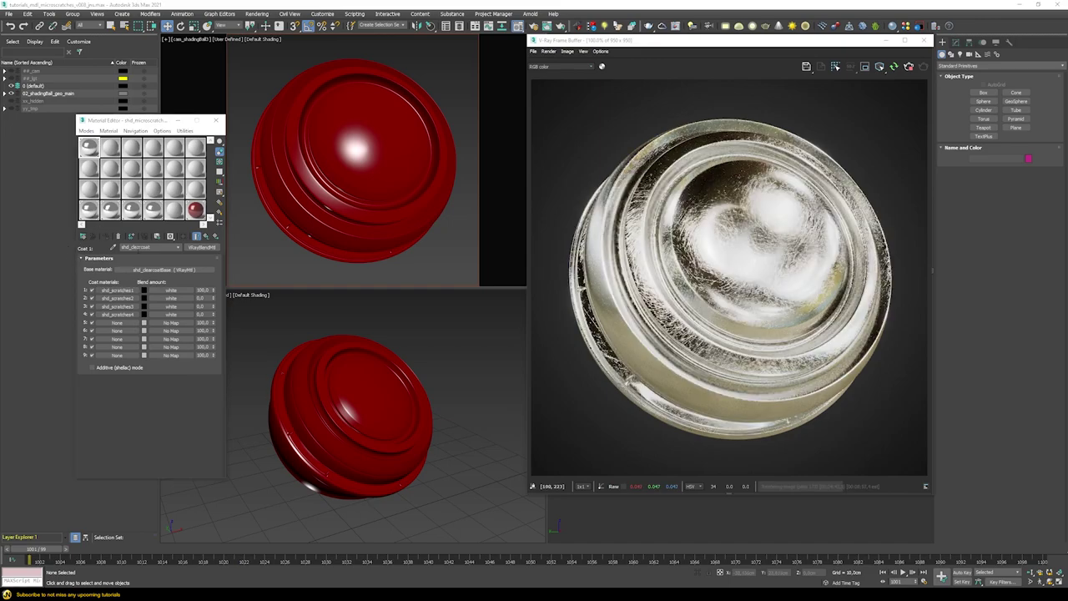
double_click(203, 294)
text(0)
double_click(203, 290)
text(1)
key(Tab)
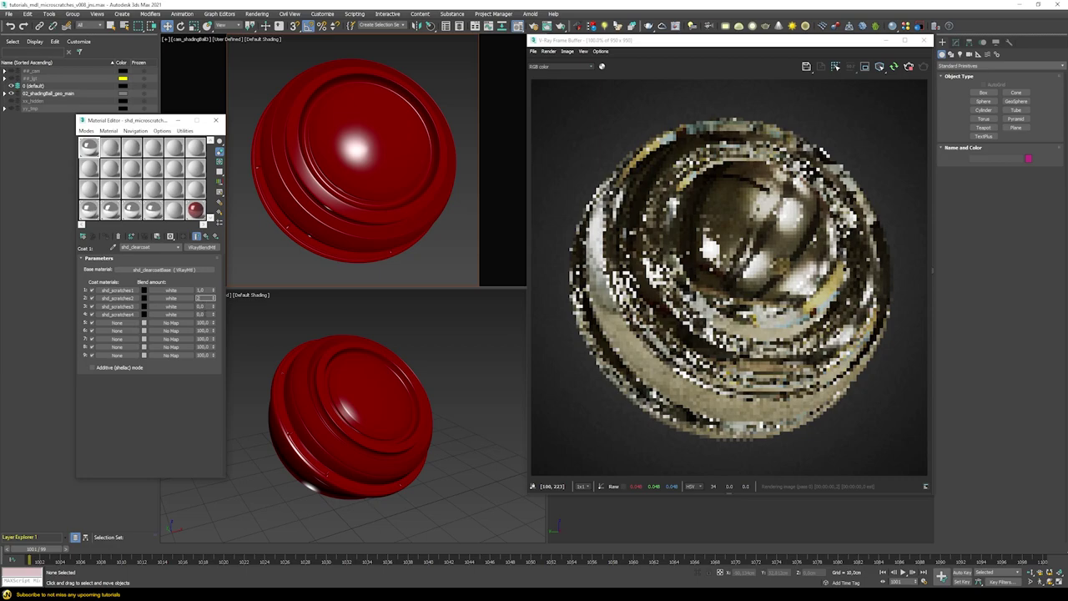
text(2)
key(Tab)
text(3)
key(Tab)
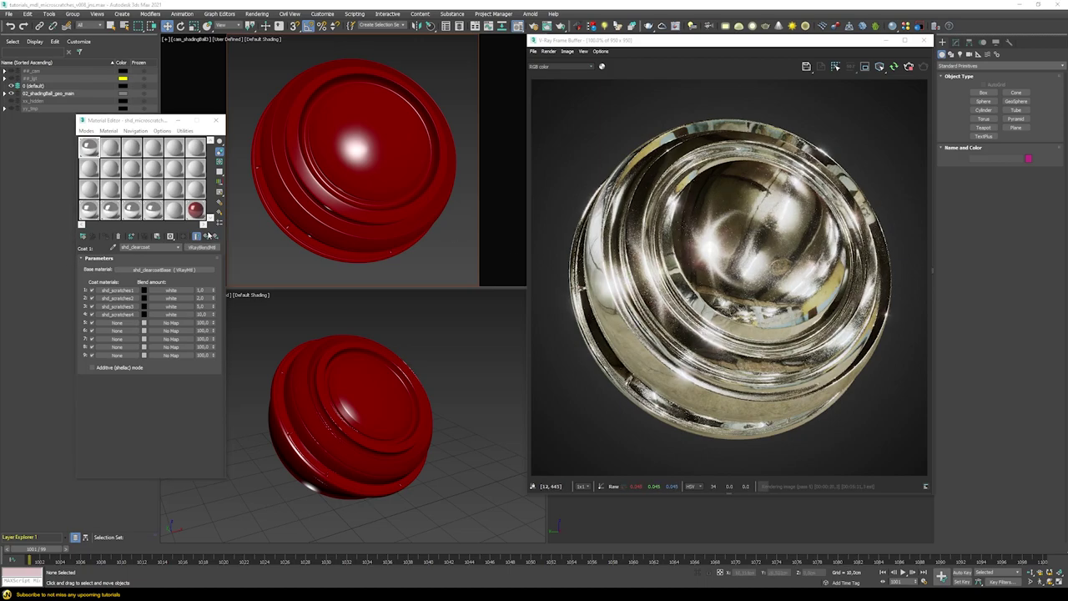
Add a Falloff map as the shd_clearcoat blend amount in shd_microscratches, using the Fresnel type with an index of refraction of 2.0.
click(206, 236)
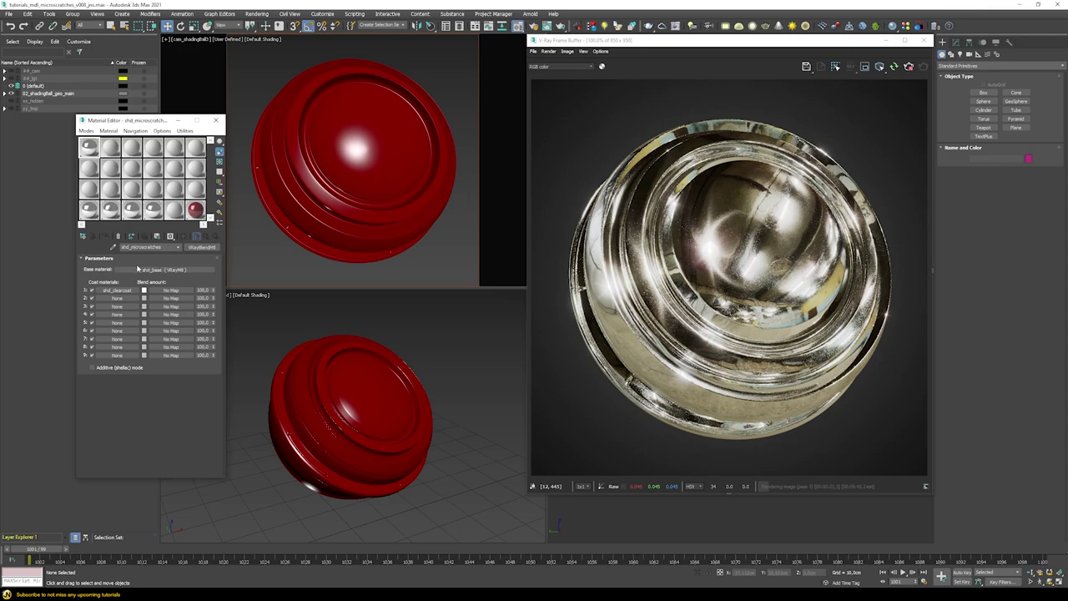
click(176, 291)
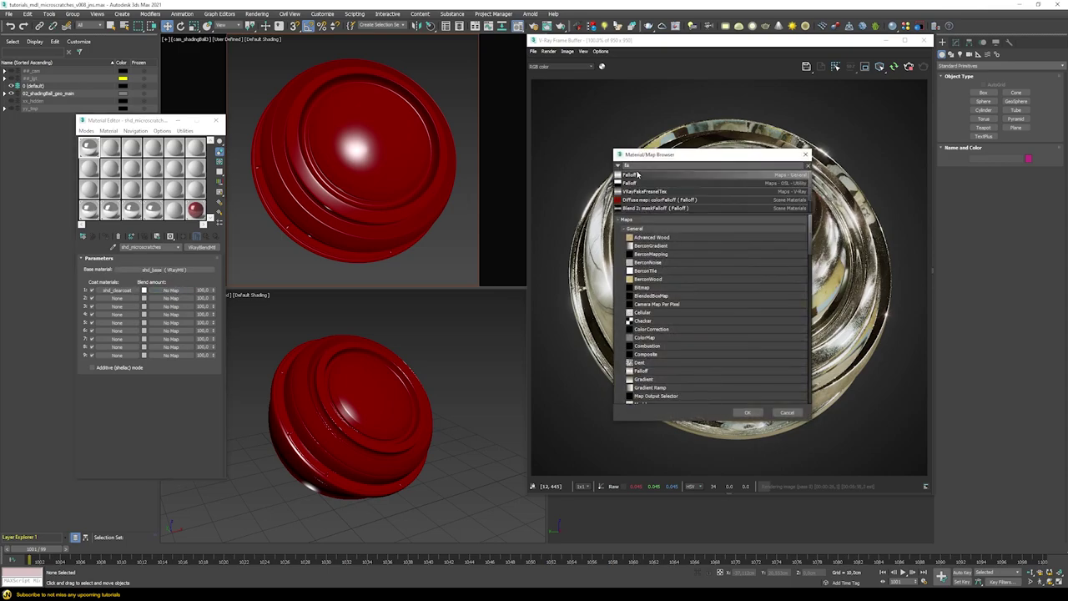
double_click(636, 174)
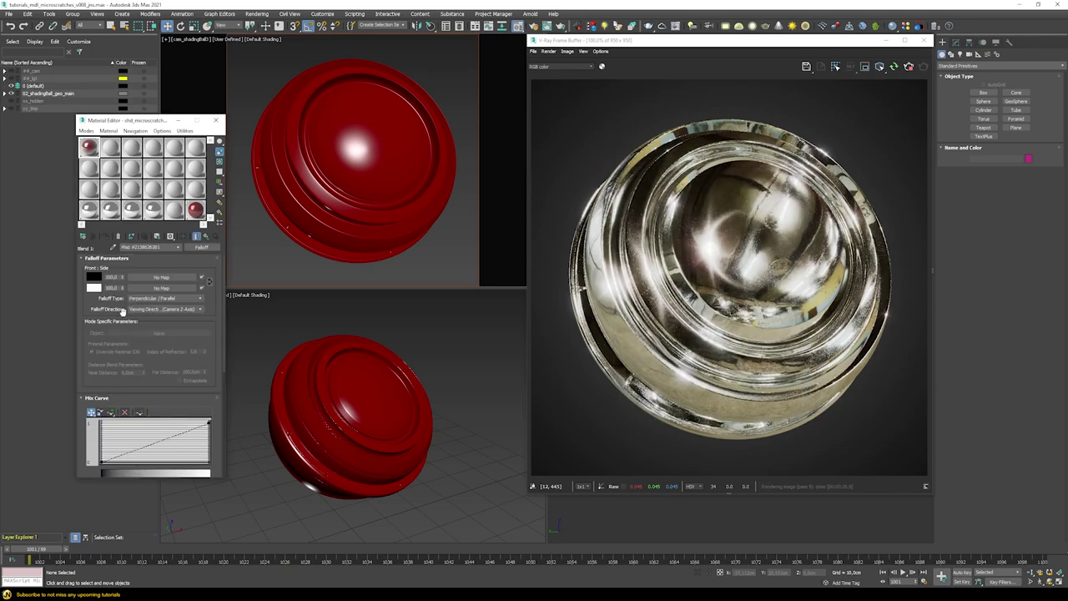
click(134, 298)
click(133, 316)
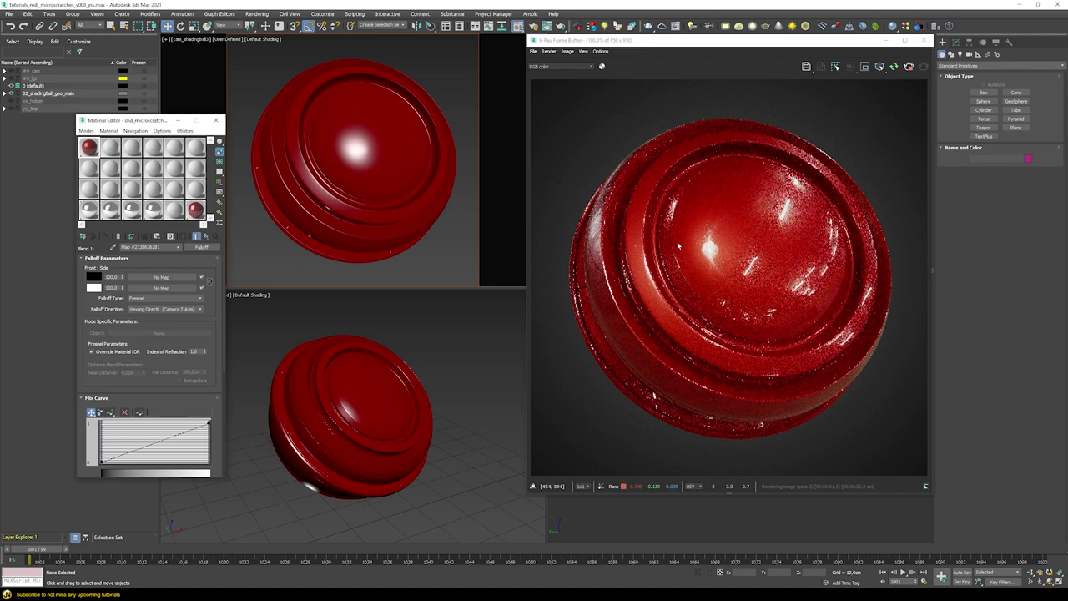
double_click(197, 351)
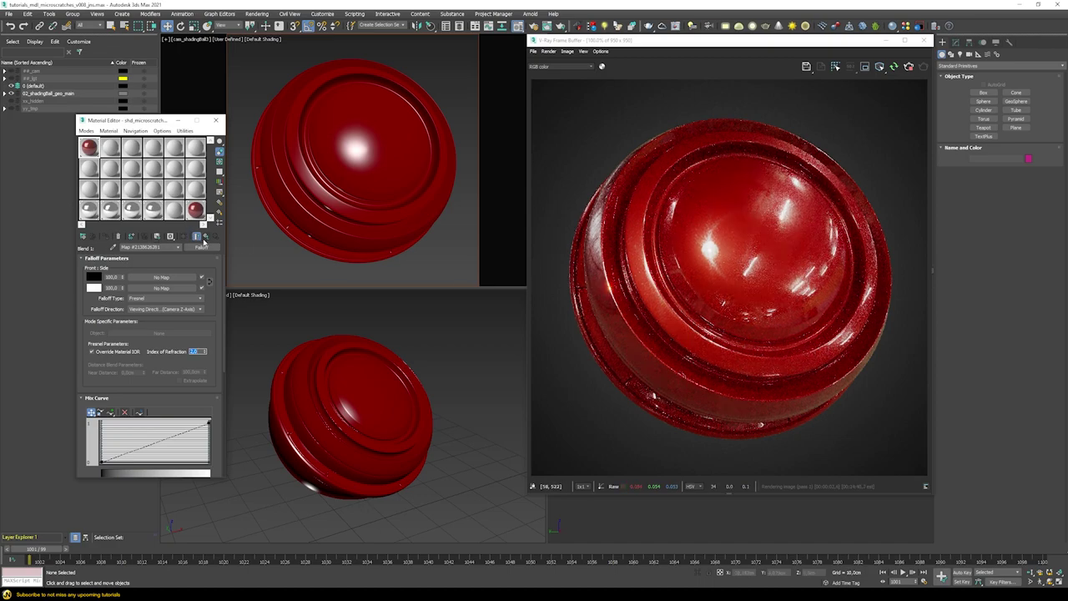
Switch the camera viewport to cam_shadingBall to render a close-up of the highlights.
click(190, 42)
mouse_move(251, 43)
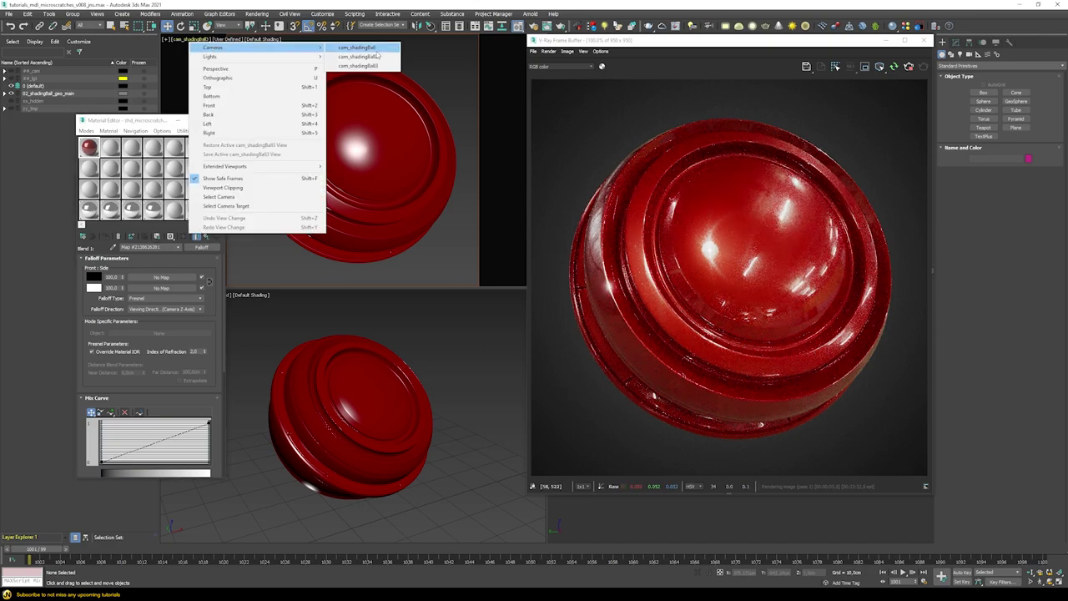
click(357, 48)
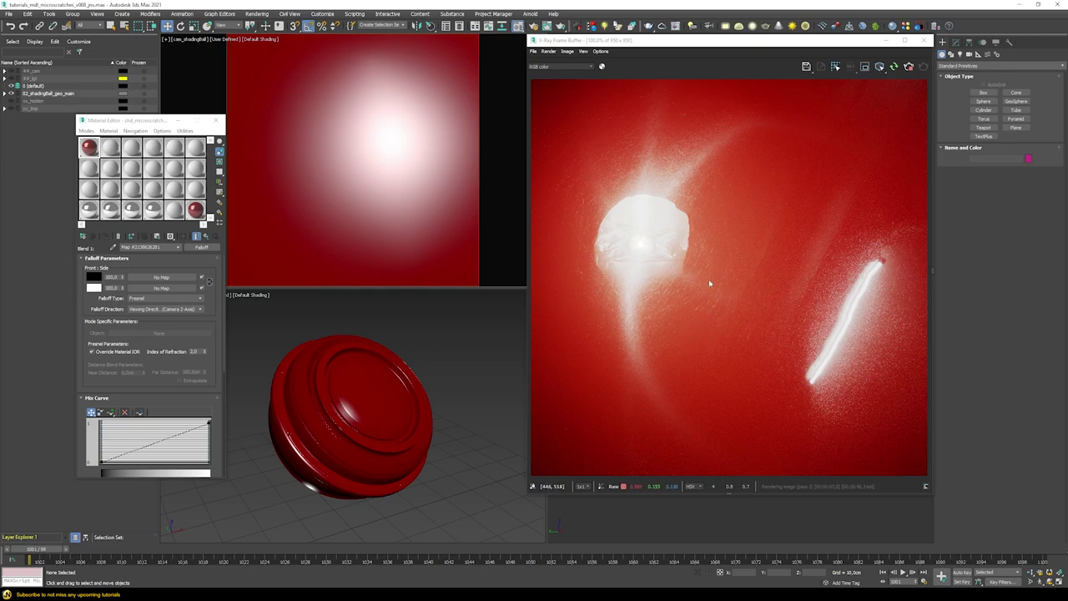
Set the blend amounts of shd_scratches1, shd_scratches2 and shd_scratches3 in shd_clearcoat to 10.
click(207, 237)
click(118, 290)
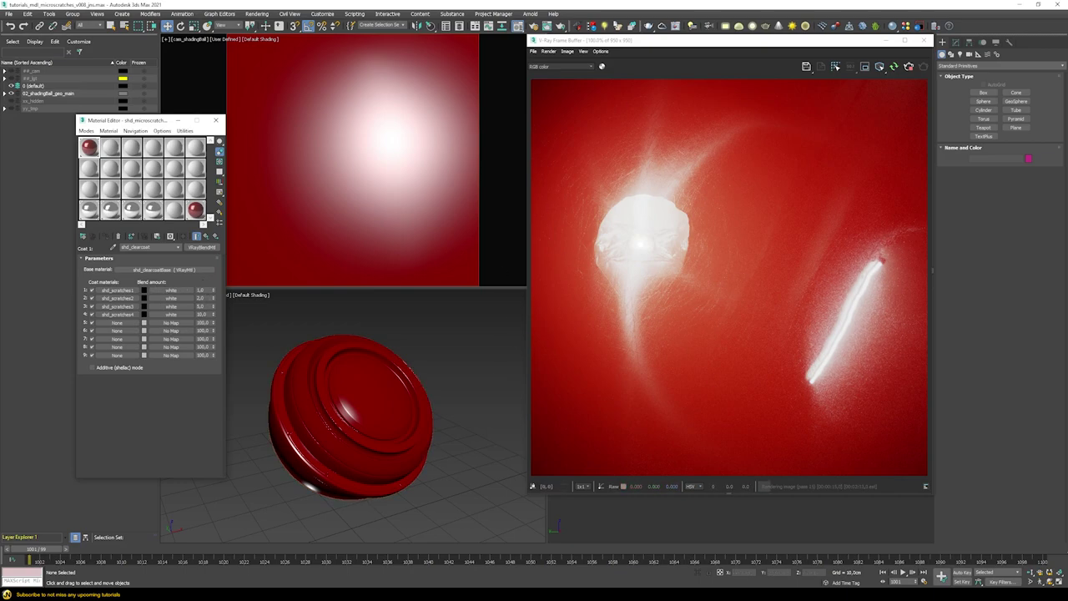
double_click(207, 290)
text(10)
key(Tab)
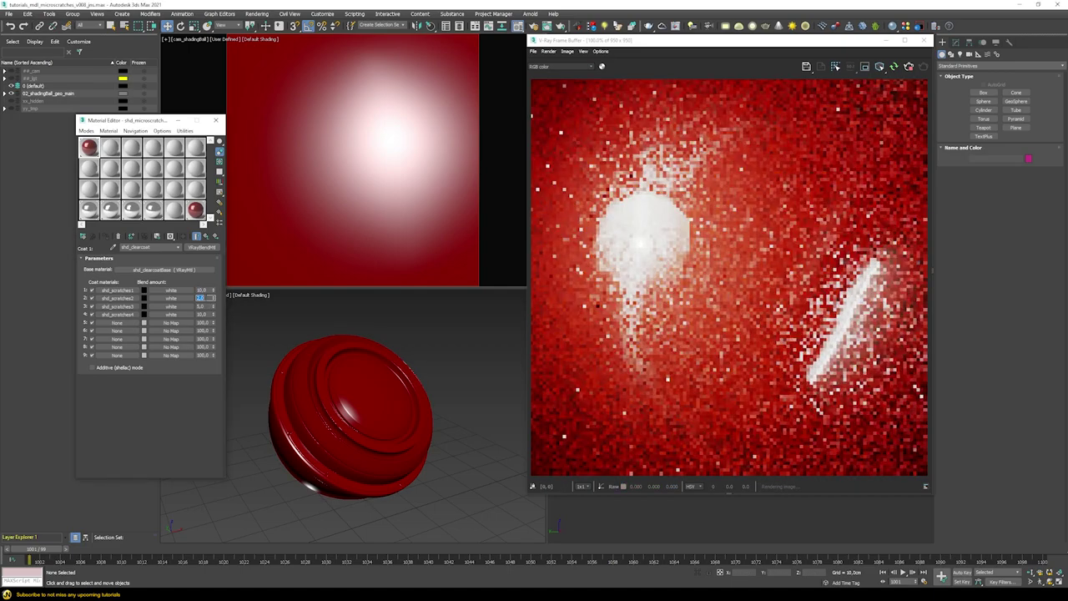
text(10)
key(Tab)
text(10)
key(Tab)
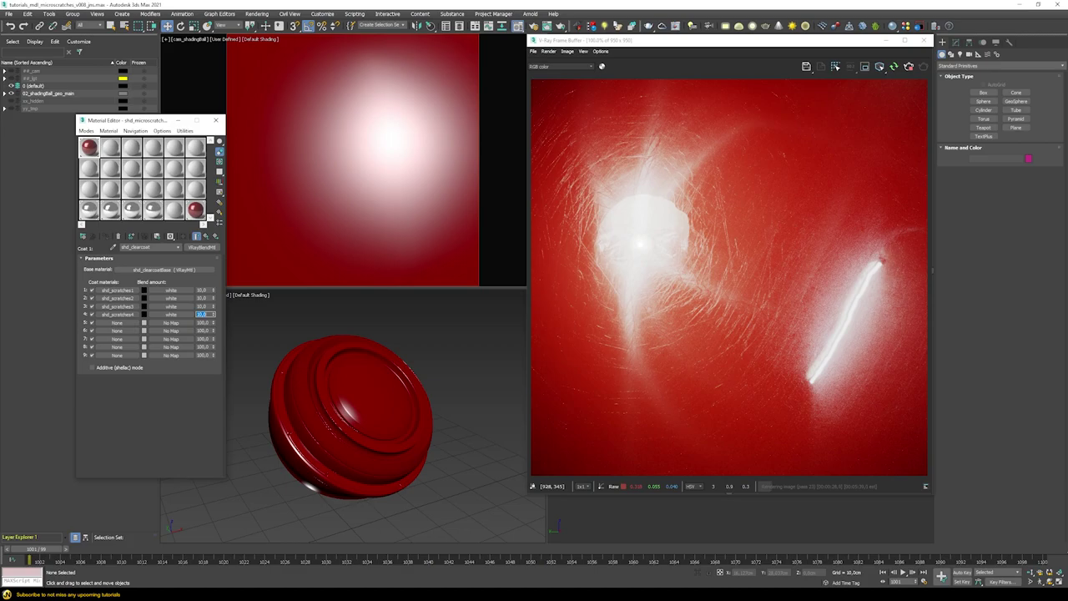
Switch the camera viewport to cam_shadingBall2 to render the ball's upper dome.
click(188, 39)
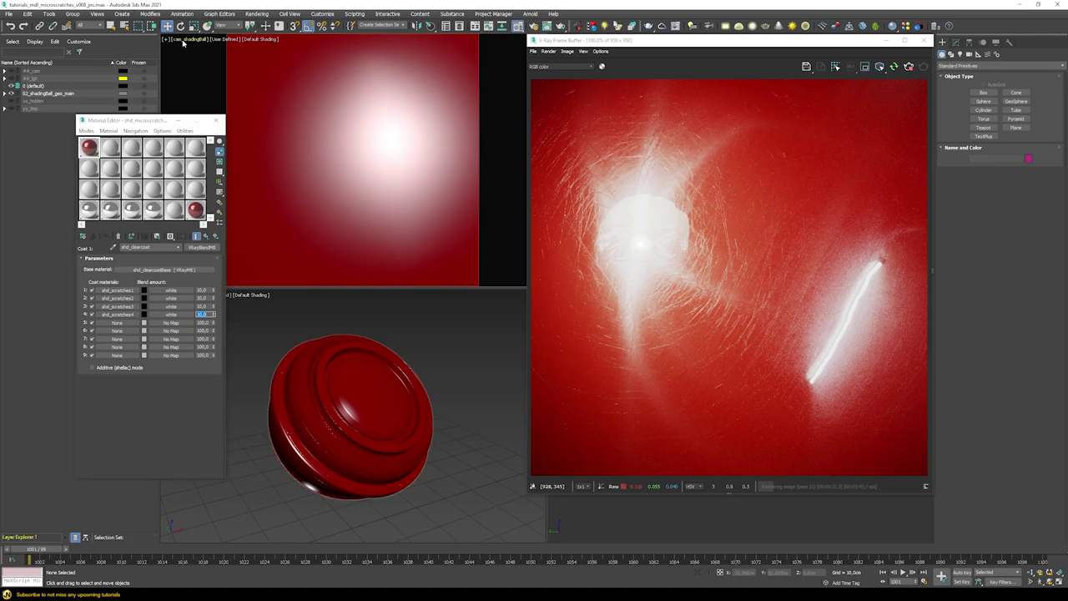
mouse_move(202, 48)
click(351, 57)
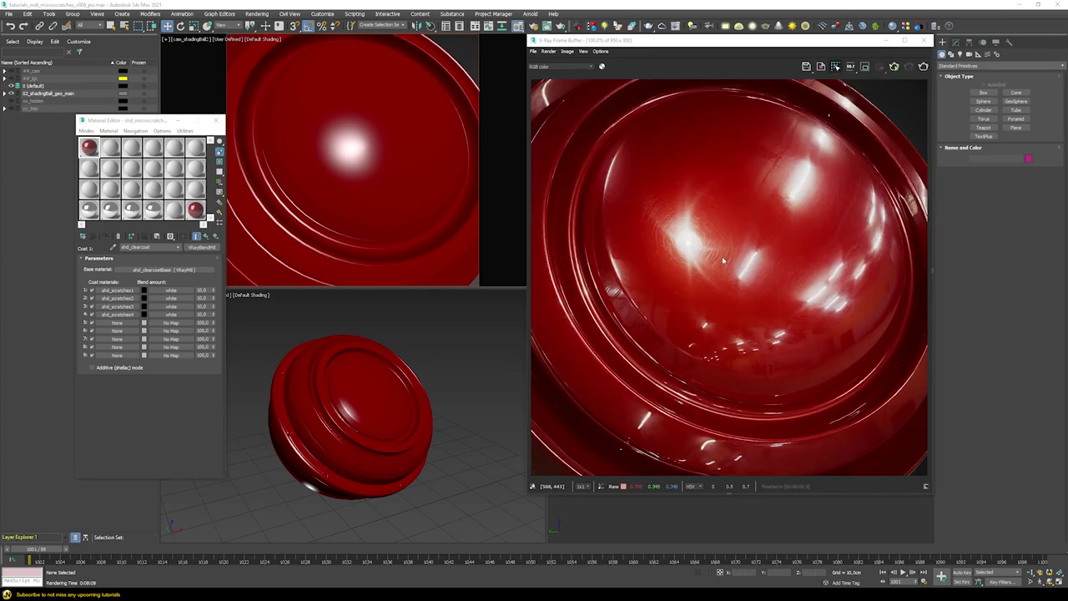
Examine the microscratches around the highlights and across the dome in the rendered image.
scroll(695, 245, up, 2)
scroll(702, 237, down, 1)
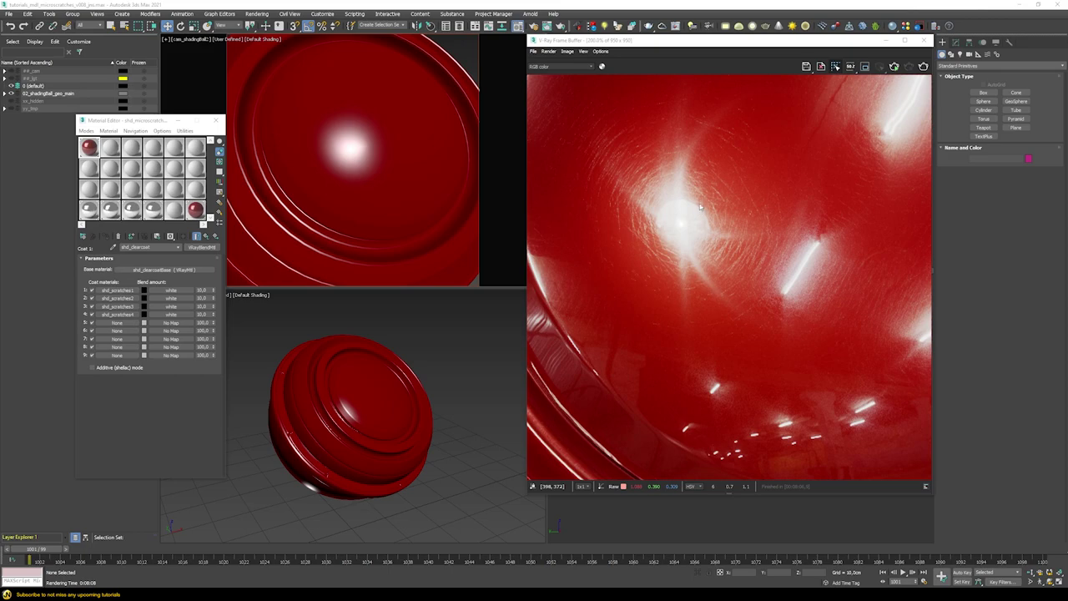
middle_drag(717, 84, 729, 134)
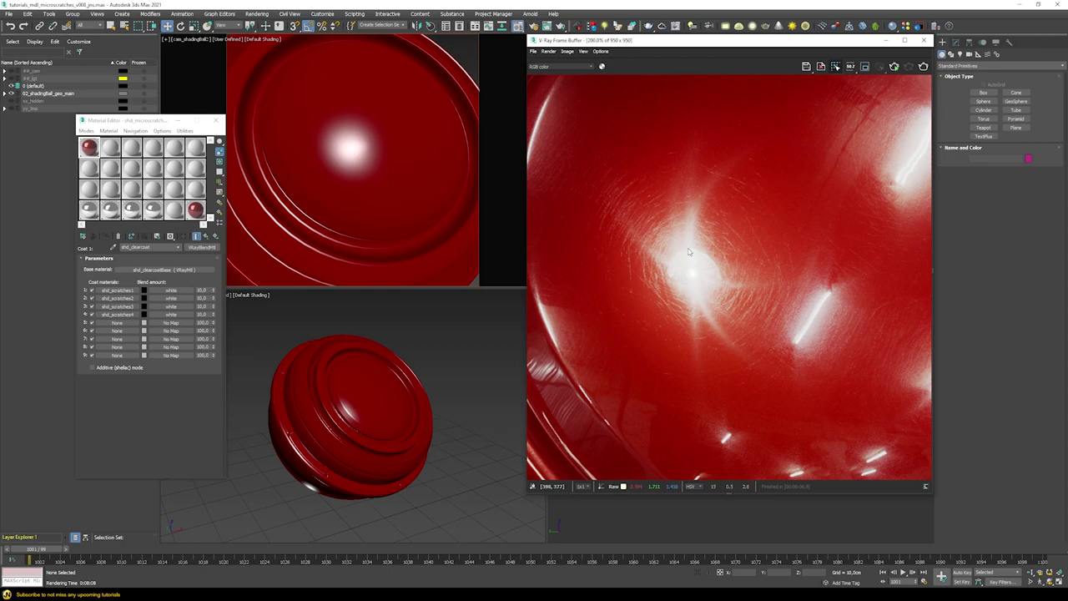
scroll(695, 252, down, 1)
scroll(705, 261, up, 1)
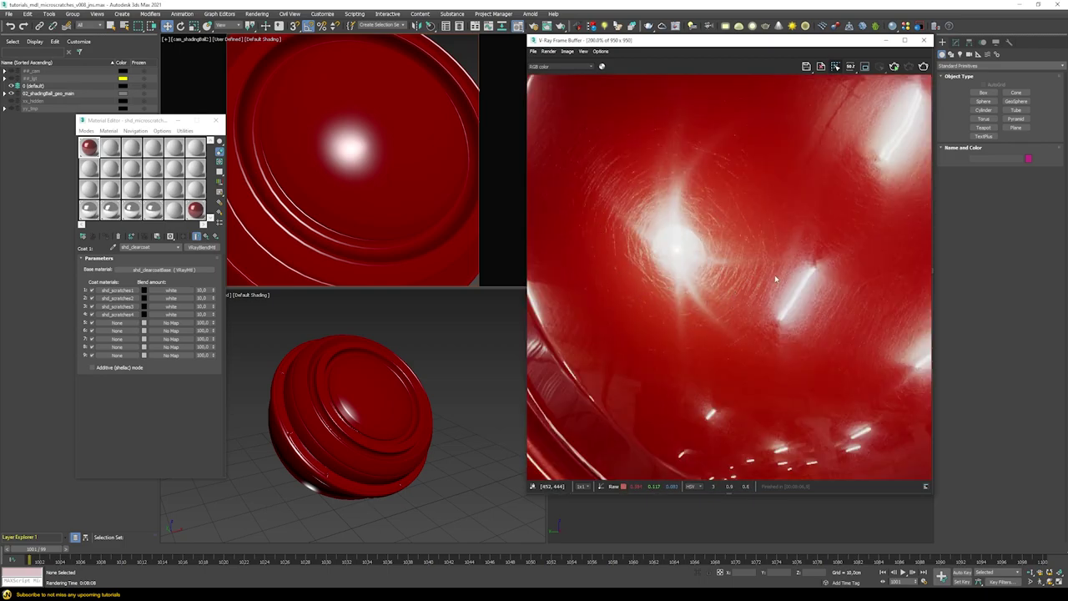
scroll(725, 309, down, 1)
scroll(823, 350, up, 2)
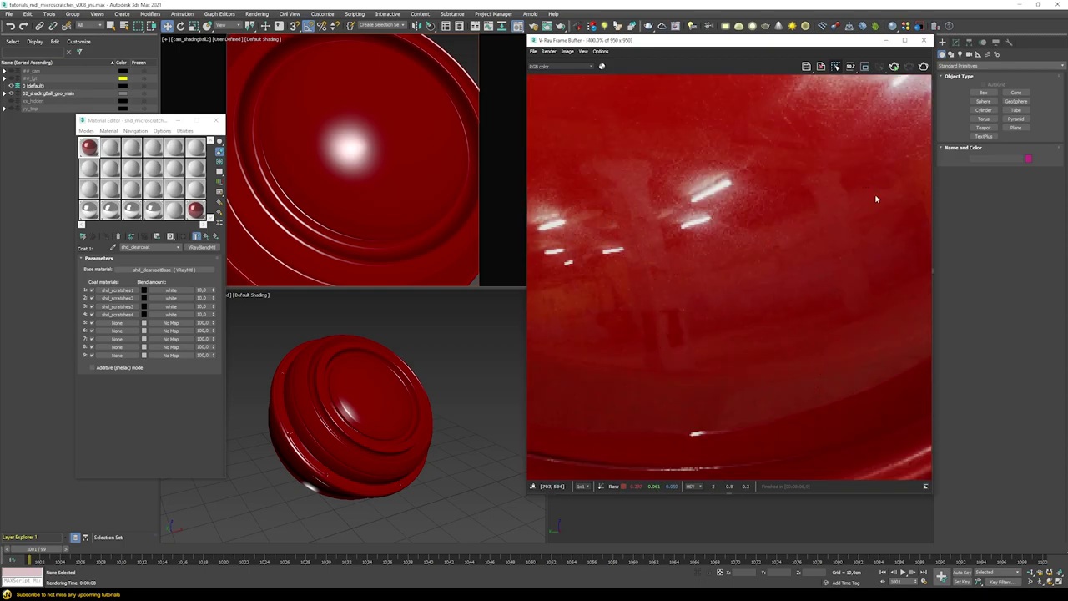
scroll(691, 305, down, 2)
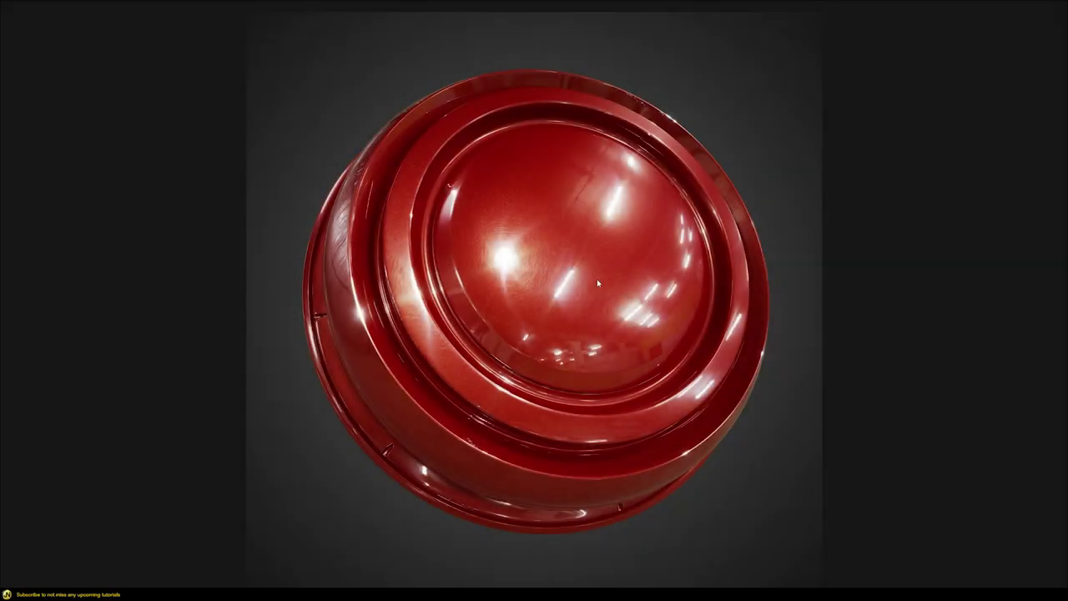
Inspect the finished full-ball render up close around the highlights and return to the whole image.
drag(545, 247, 721, 250)
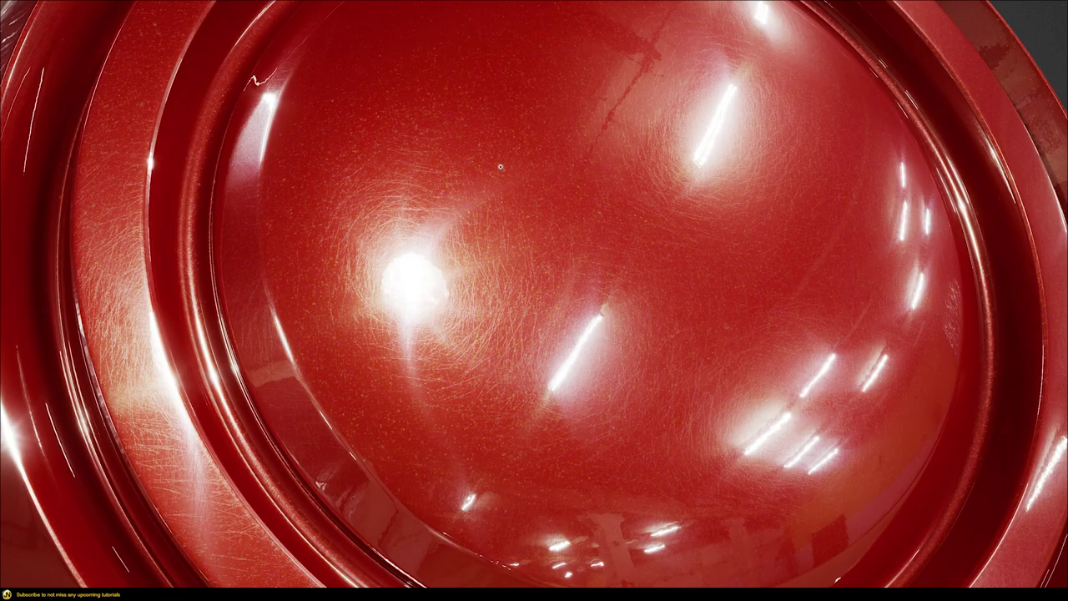
right_click(549, 357)
click(572, 362)
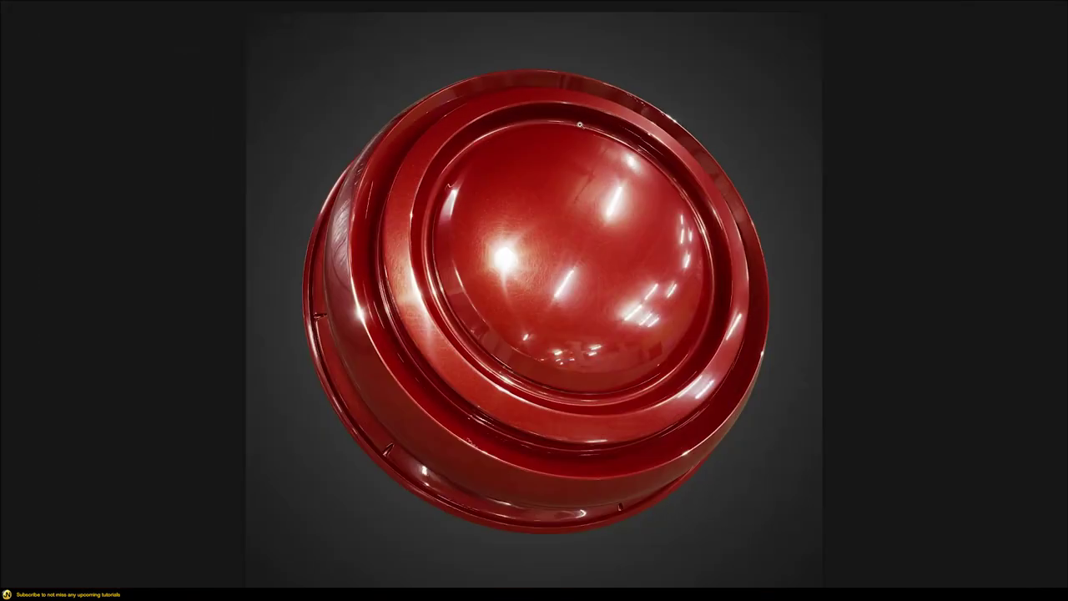